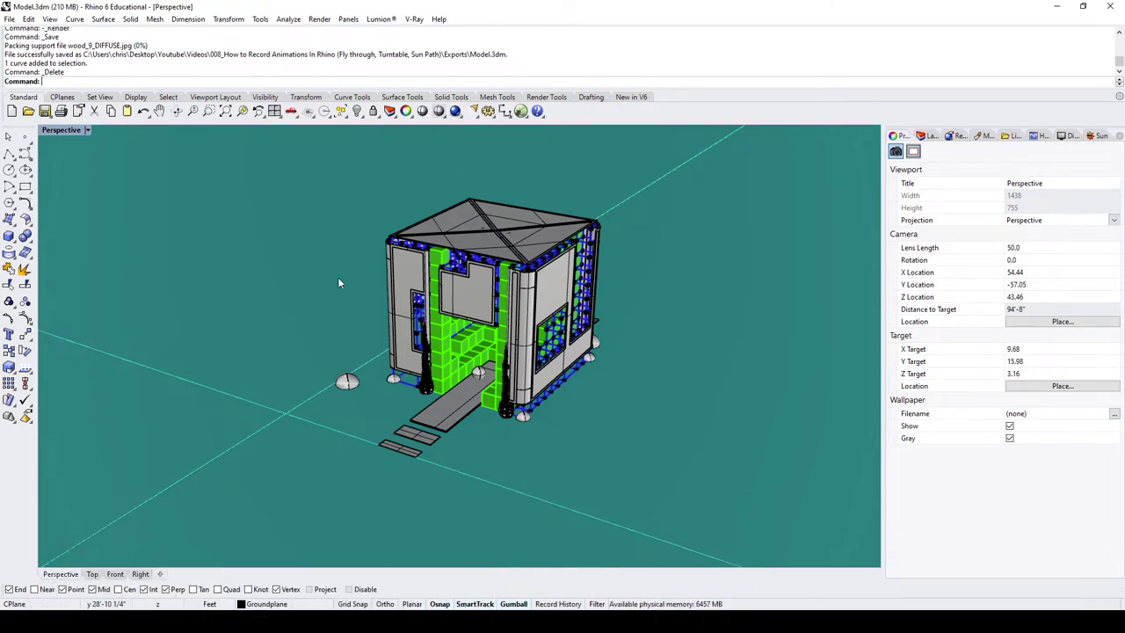
Step: Enable the Animation toolbar in the default Toolbar Layout and nudge the floating toolbar
left_click(261, 19)
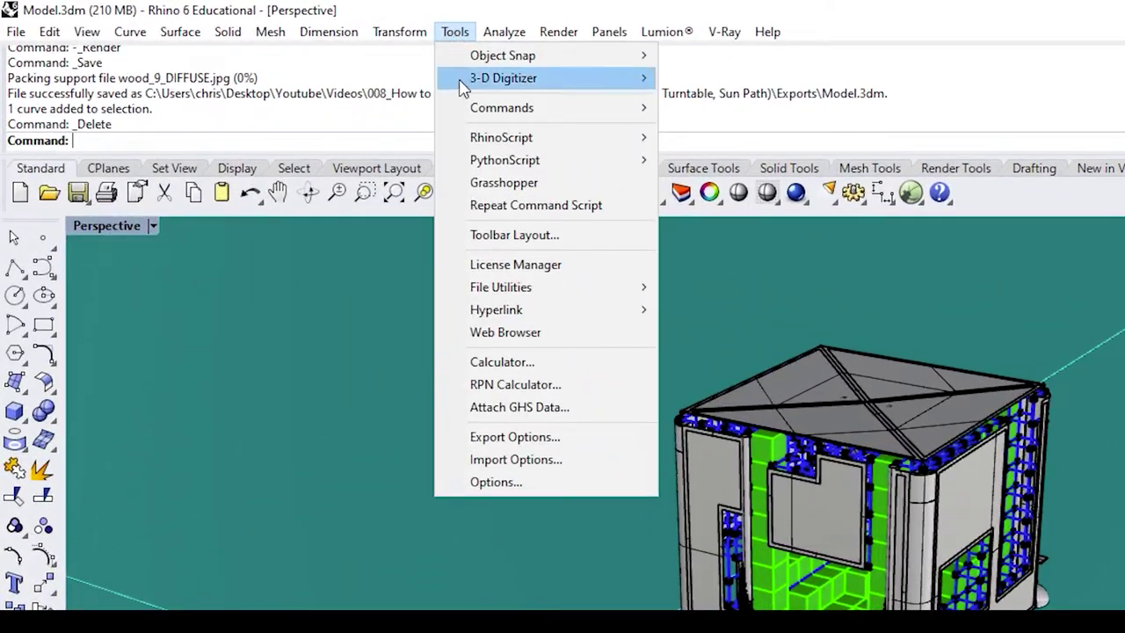
left_click(504, 235)
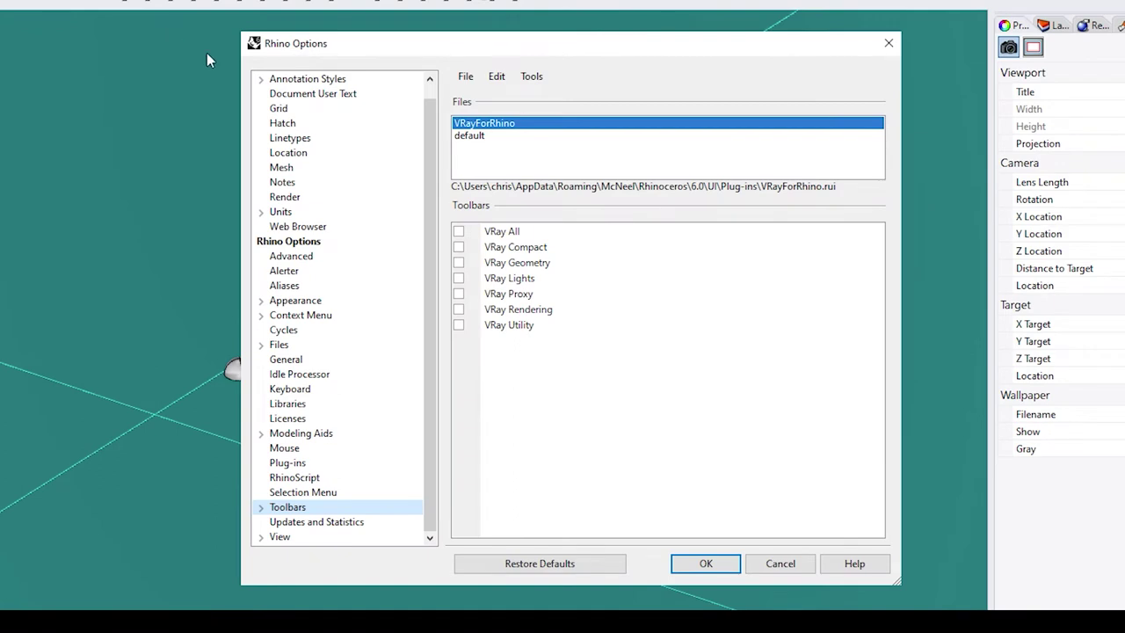
left_click(478, 138)
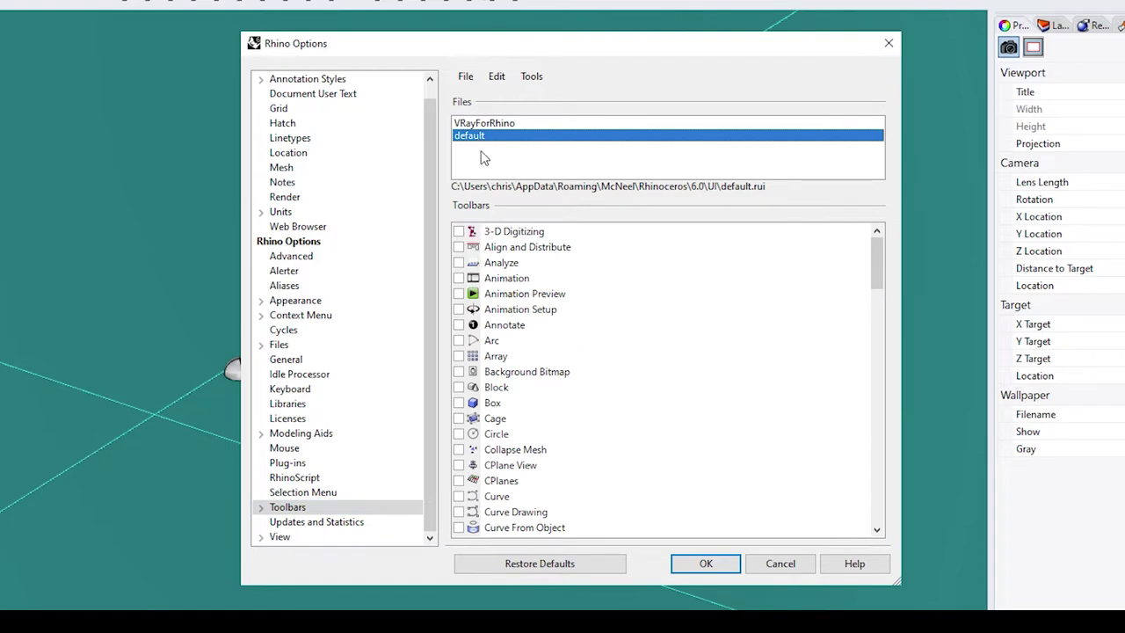
left_click(458, 279)
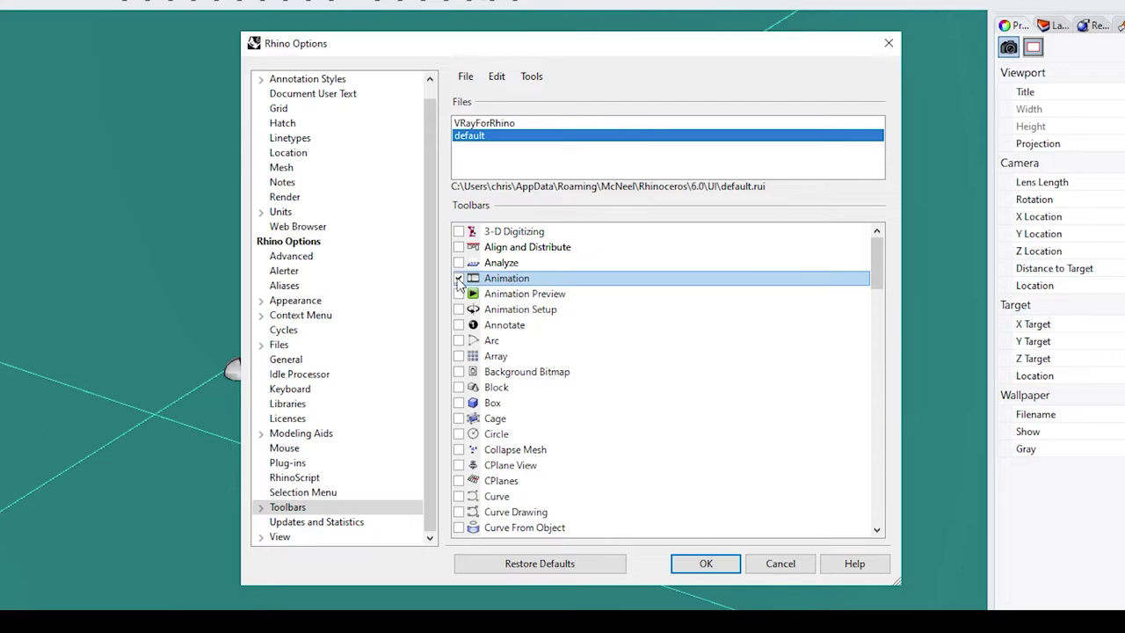
left_click(704, 563)
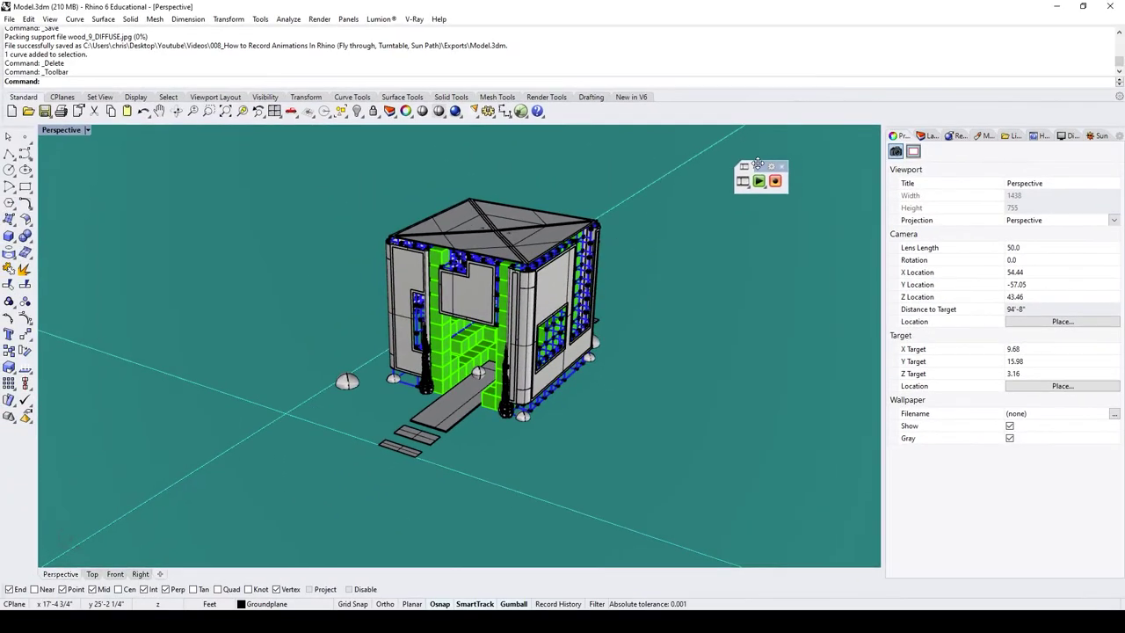
left_click_drag(758, 164, 767, 164)
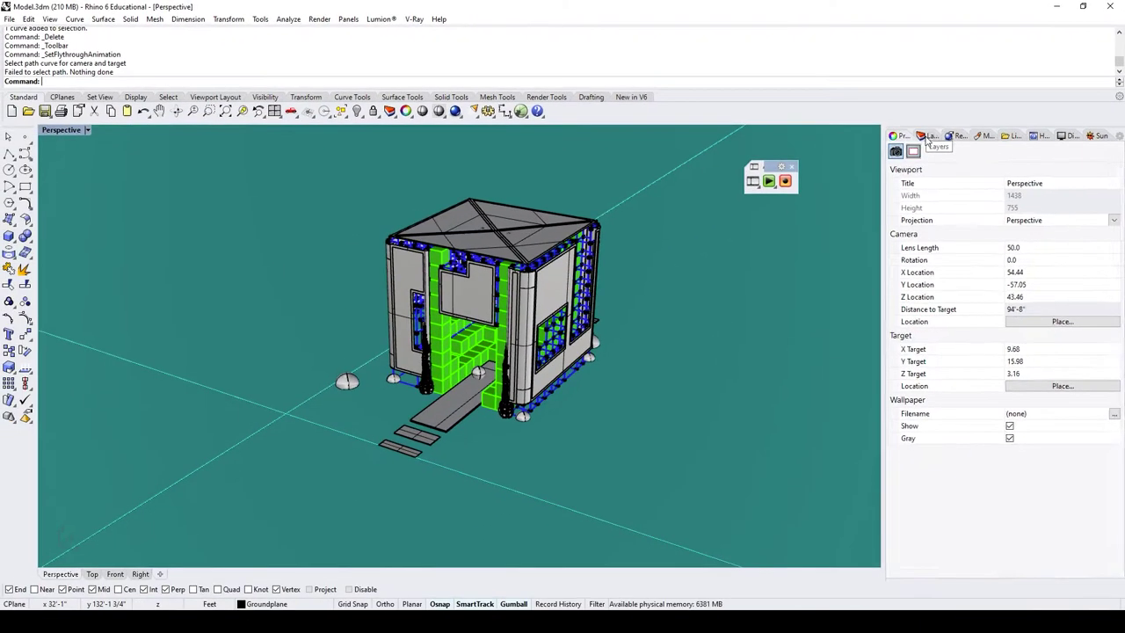
Step: Add a new layer named 'Camera Path' and set its colour to red
left_click(927, 138)
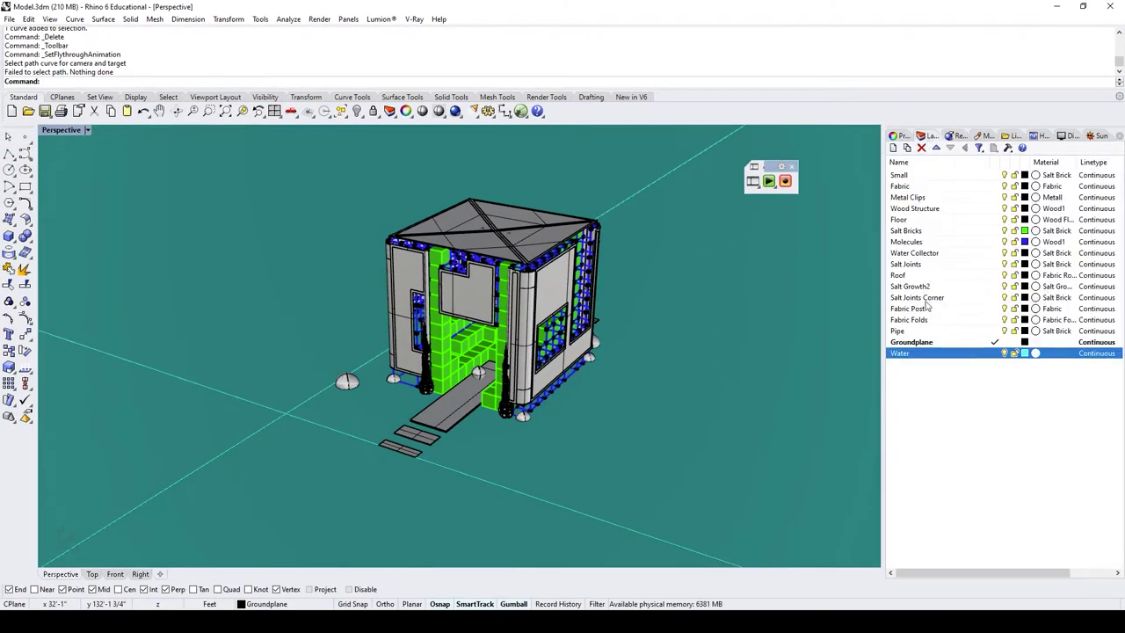
left_click(894, 148)
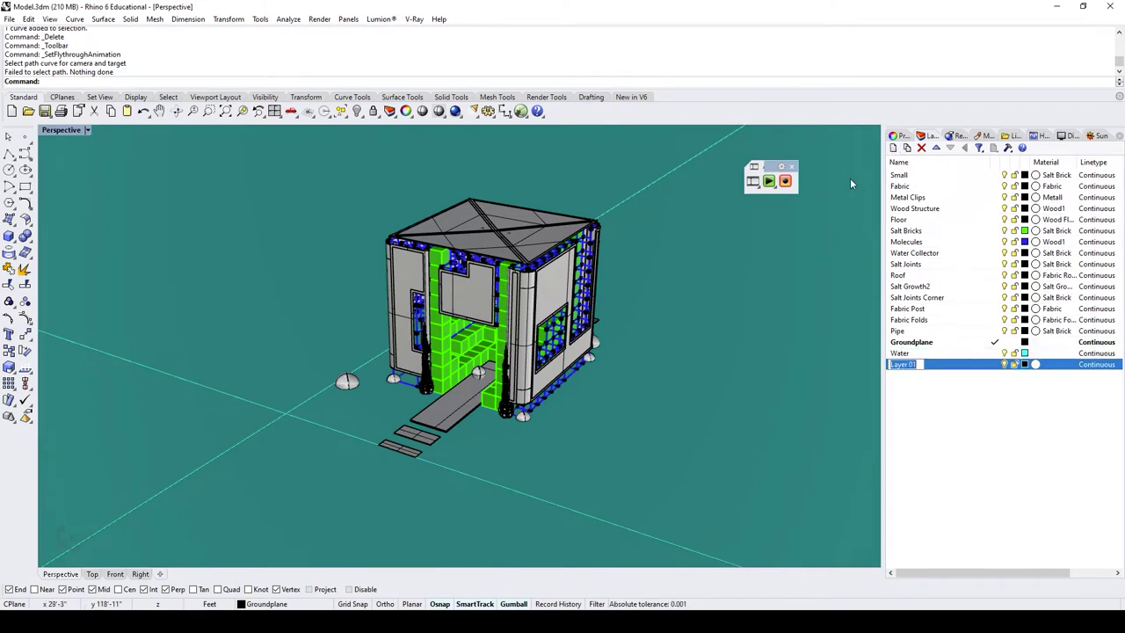
type("Camera Pat")
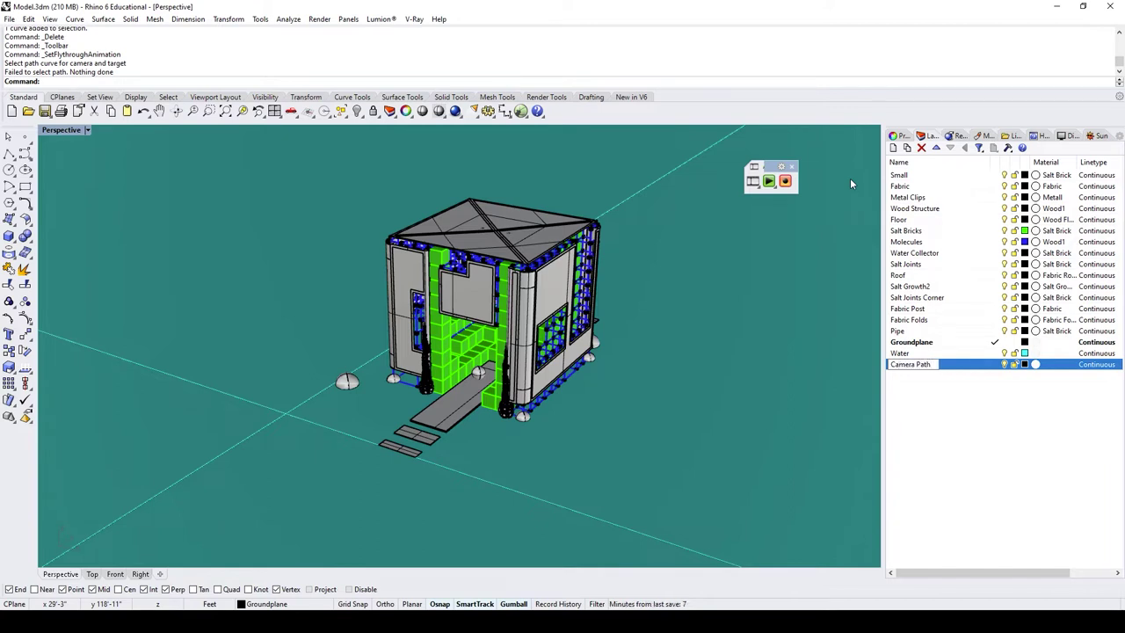
type("h")
key("Return")
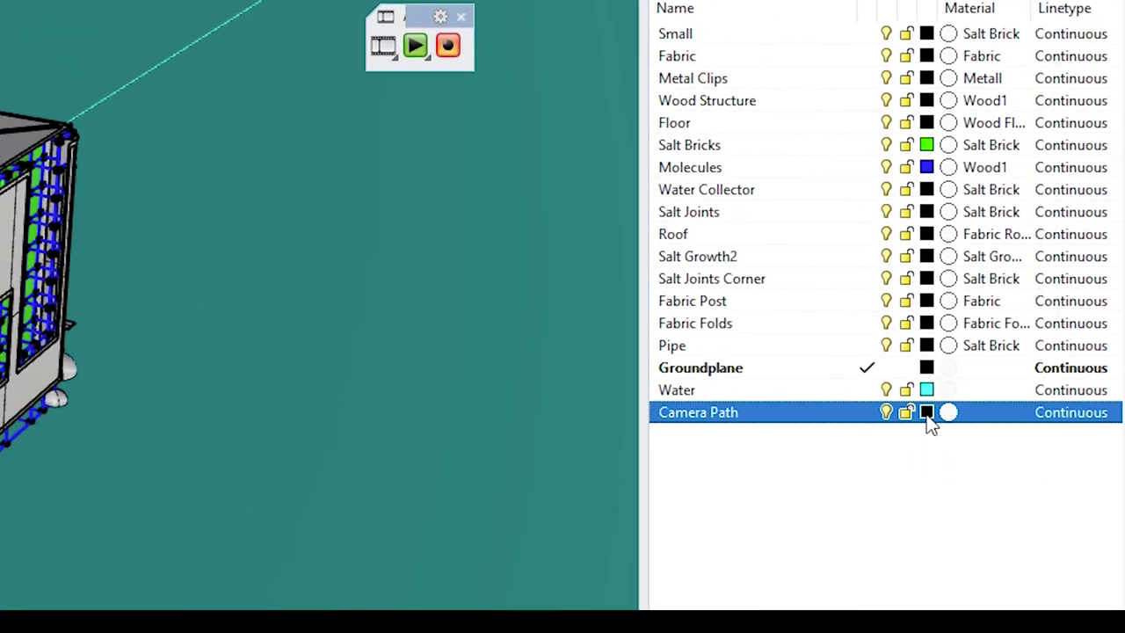
left_click(928, 413)
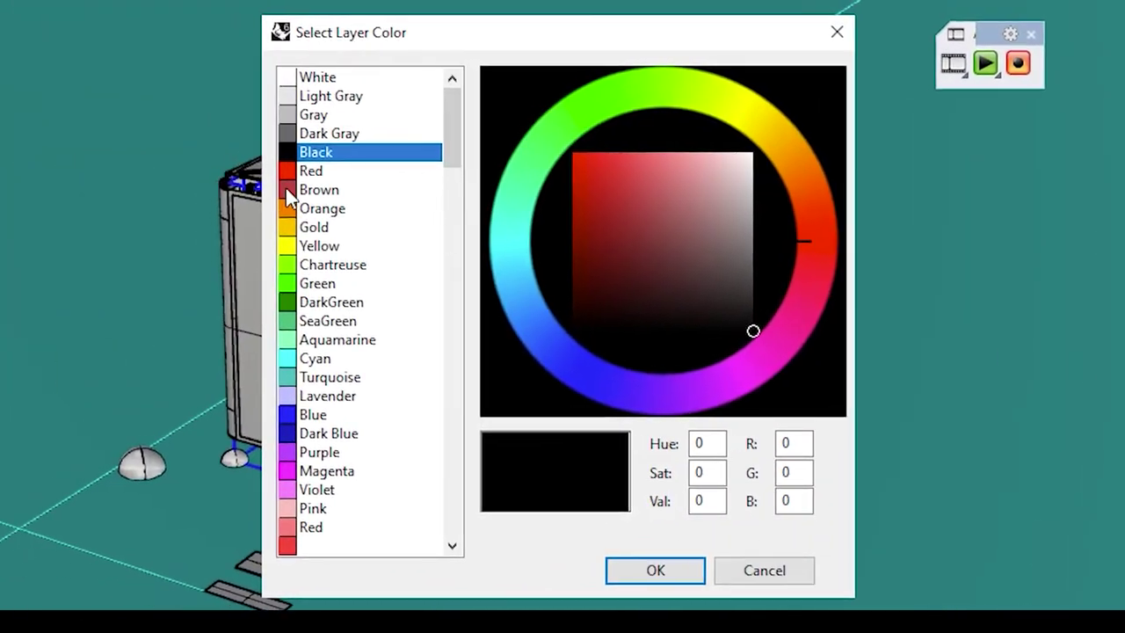
left_click(299, 172)
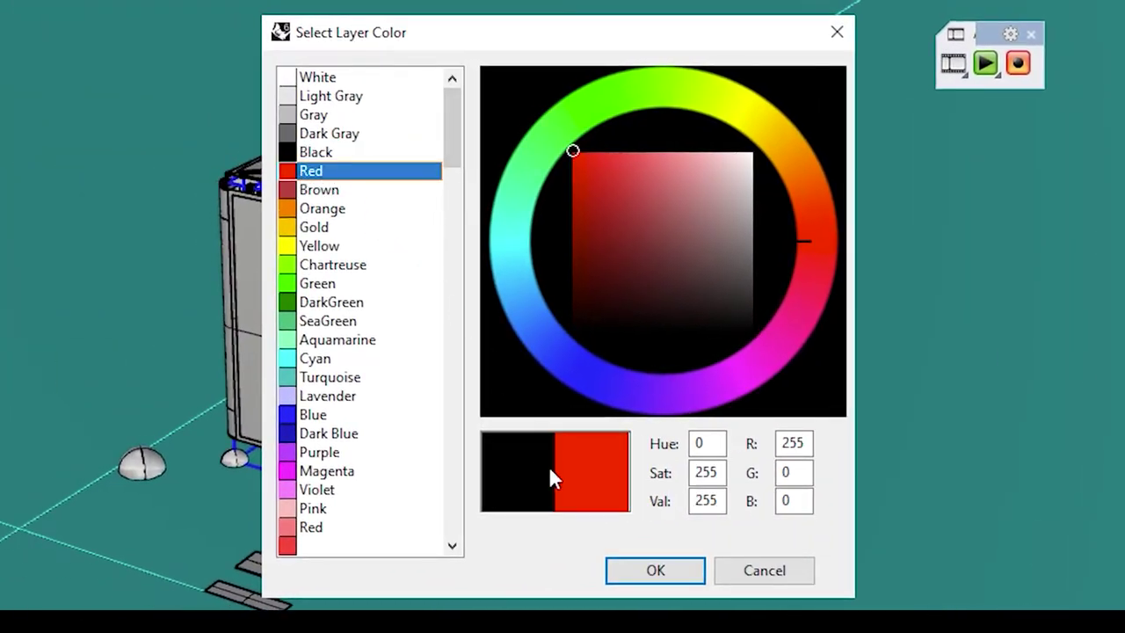
left_click(666, 579)
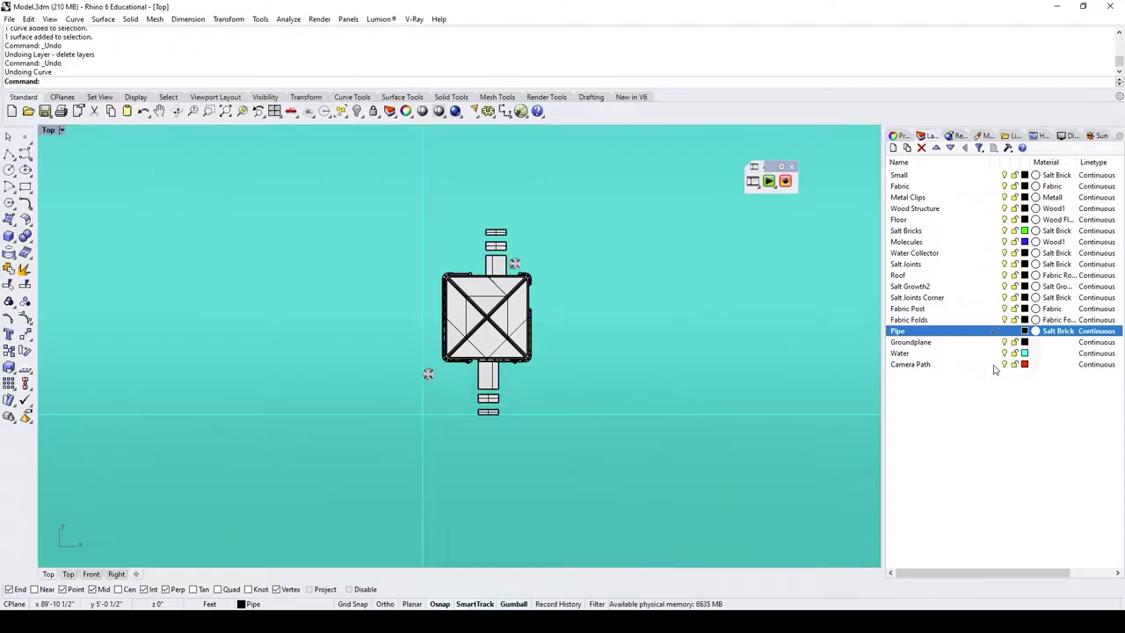
Step: Make Camera Path current and start a control-point curve from the bottom toward the house
left_click(995, 365)
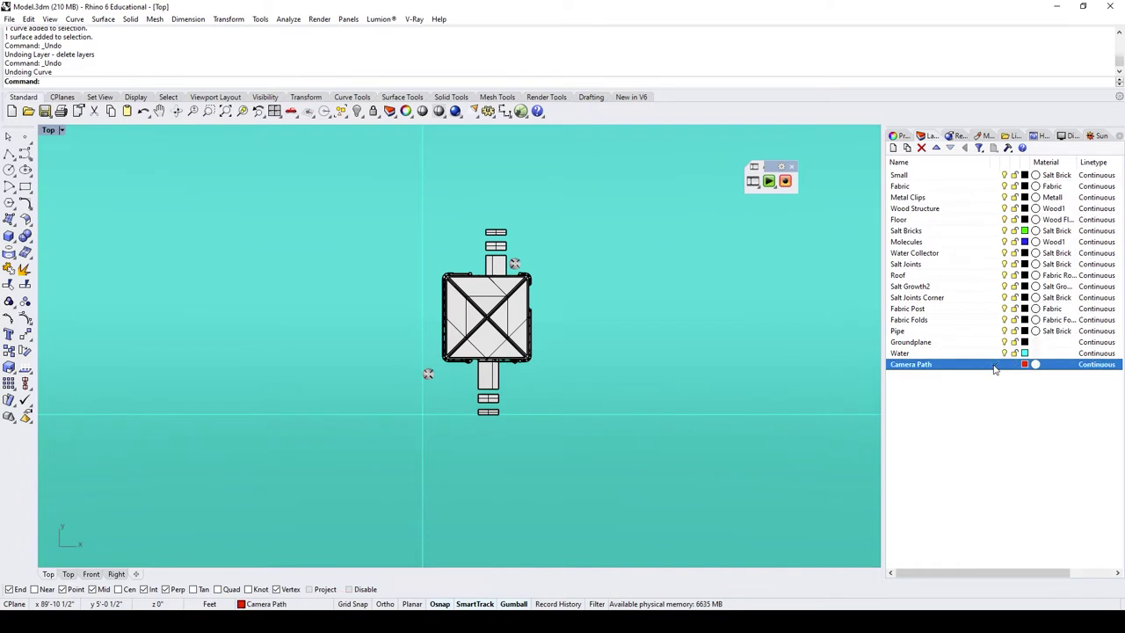
left_click(25, 155)
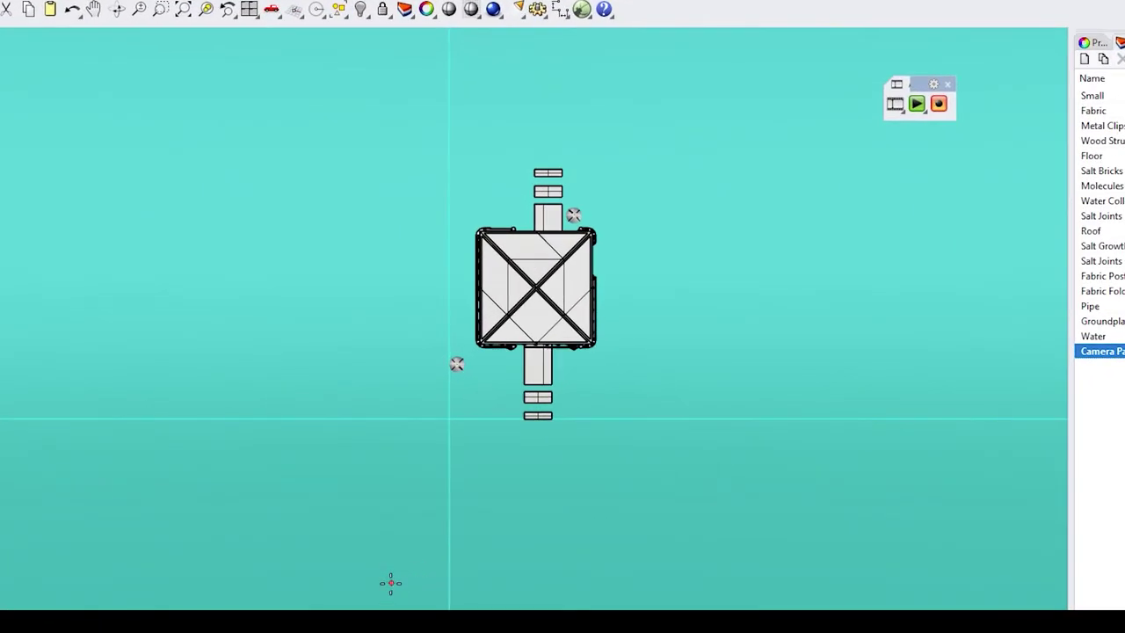
left_click(390, 580)
left_click(392, 540)
left_click(400, 500)
left_click(428, 472)
left_click(466, 450)
Step: Continue the curve through the house's middle and beyond its far side, then finish and select it
left_click(490, 434)
left_click(535, 384)
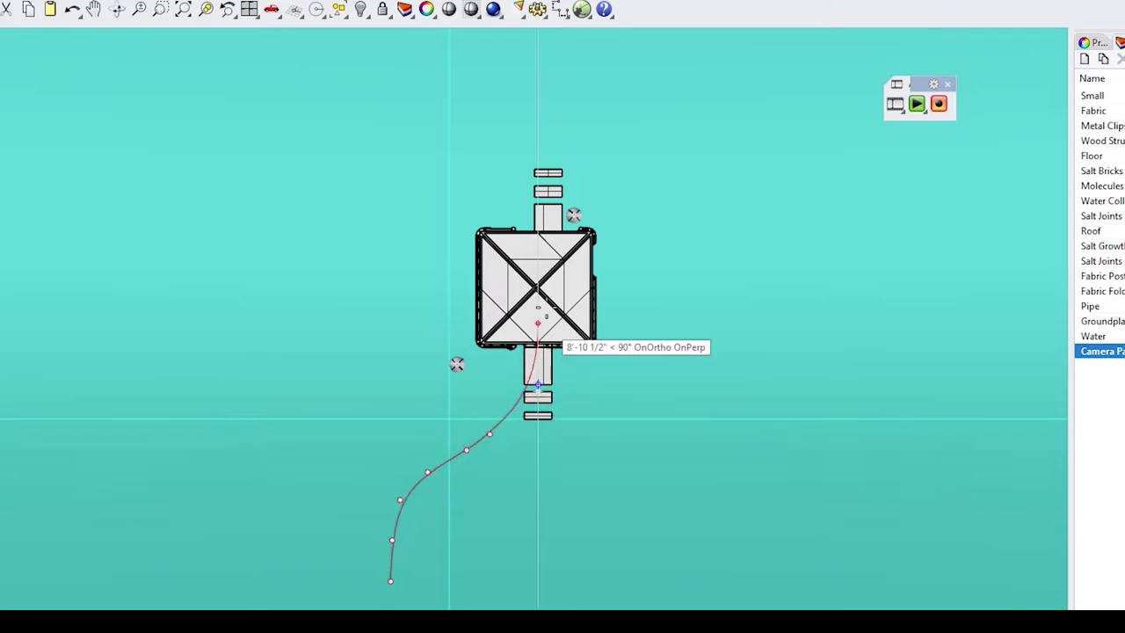
left_click(548, 188)
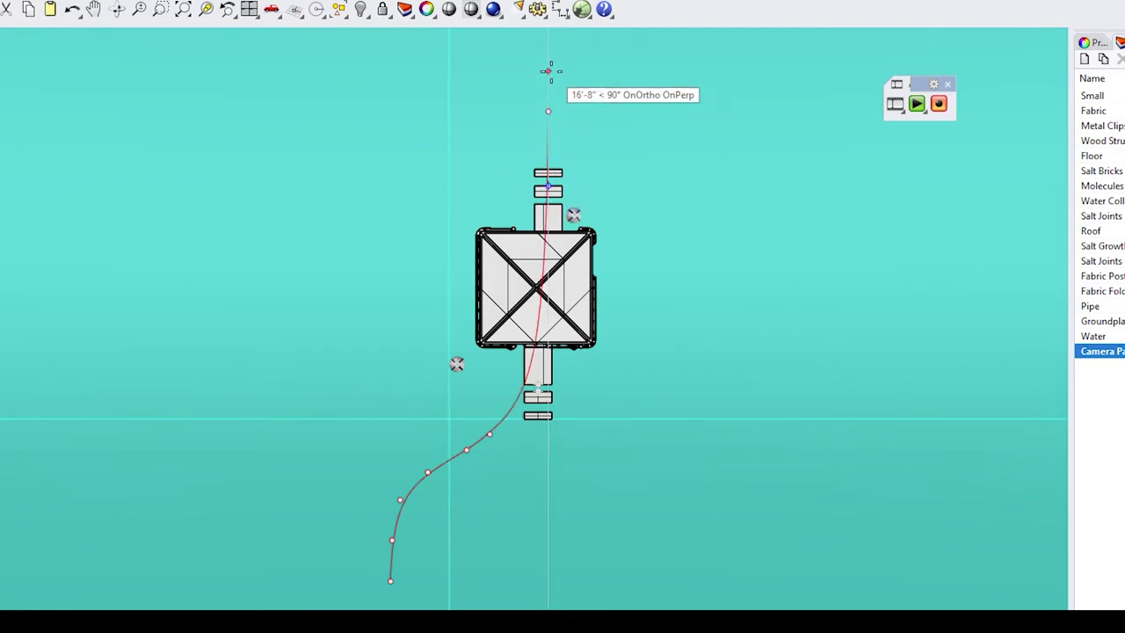
left_click(549, 111)
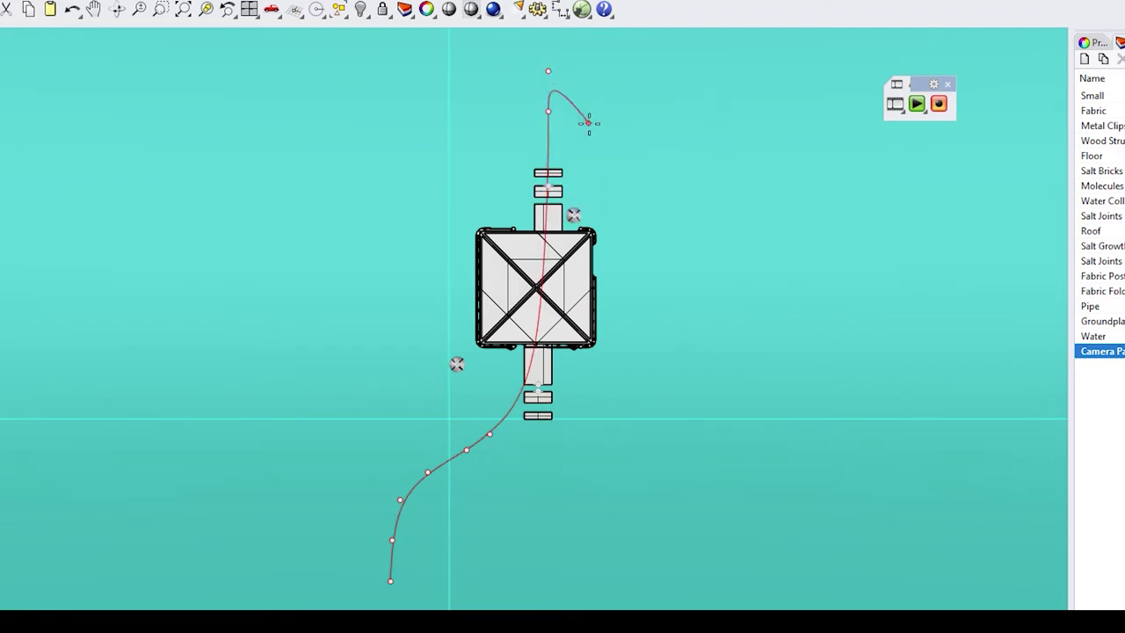
left_click(549, 73)
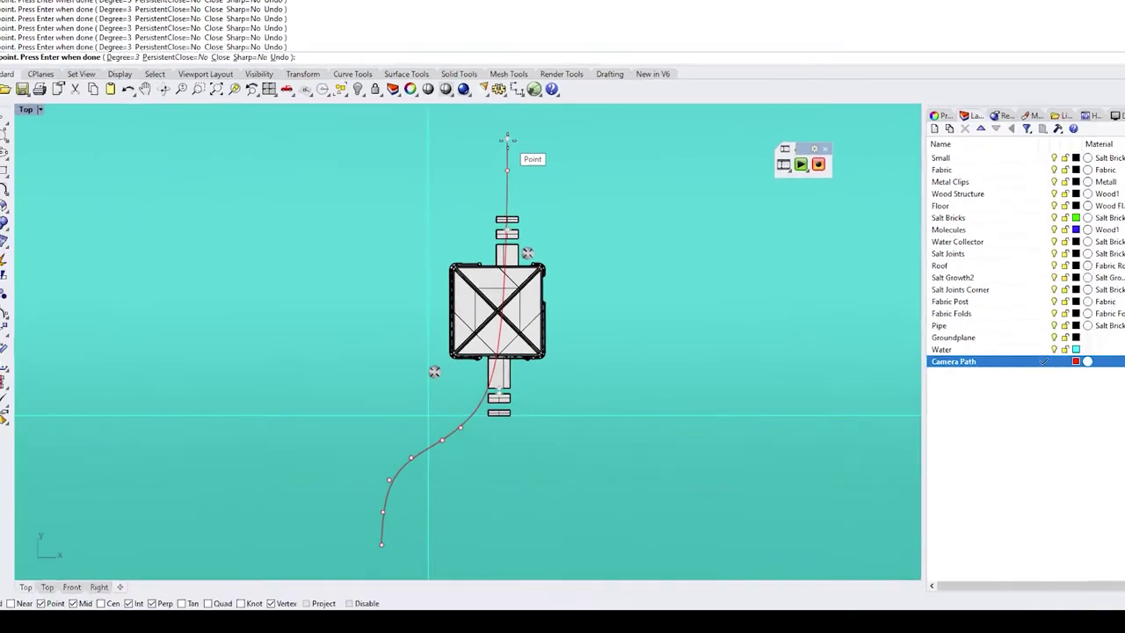
key("Return")
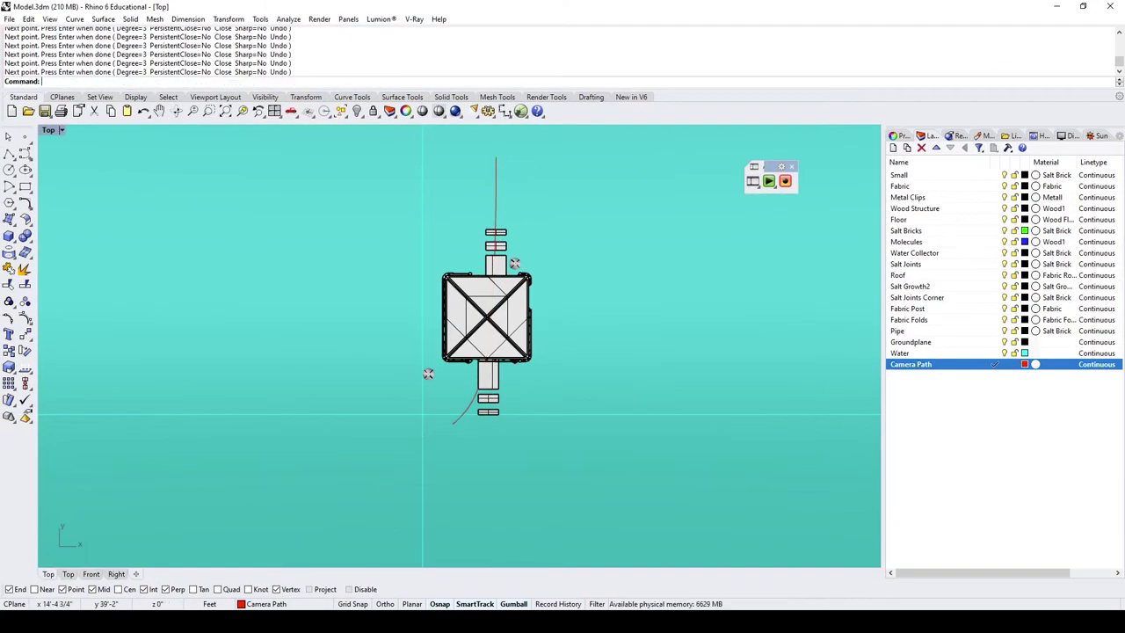
left_click(496, 220)
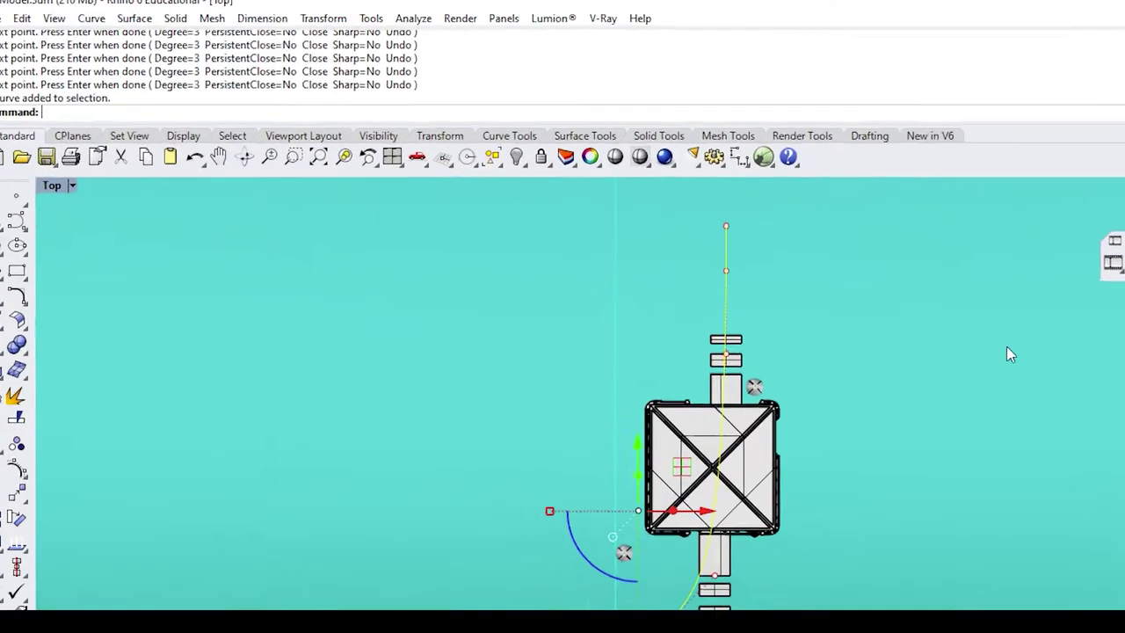
Step: Run ProjectToCPlane on the curve and choose to delete the original input curve
type("Project")
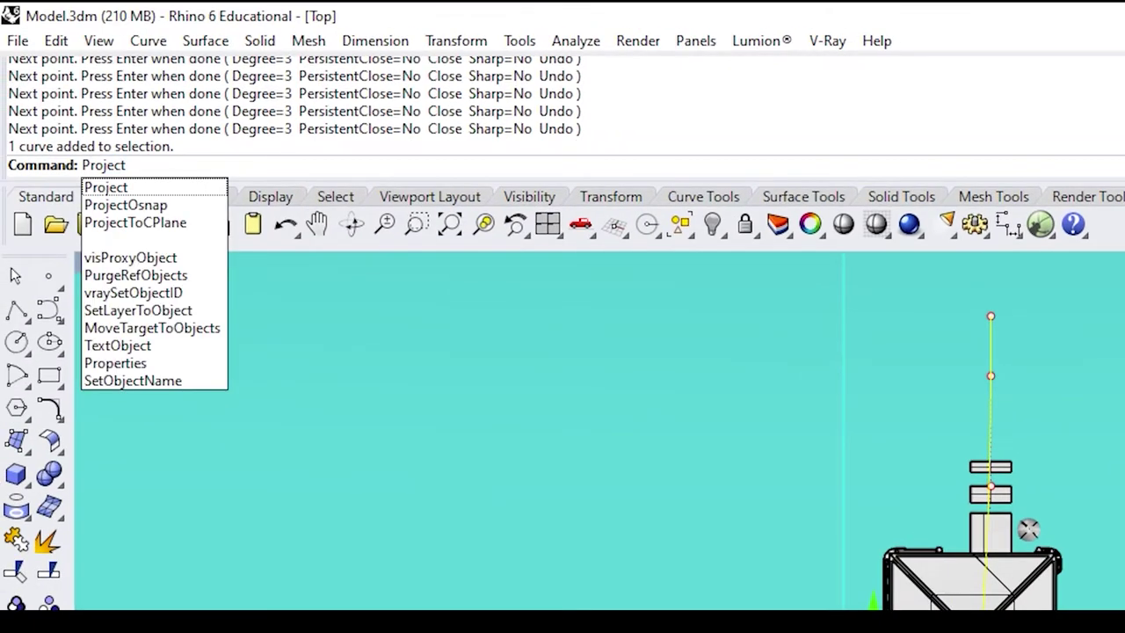
type("ToCPlane")
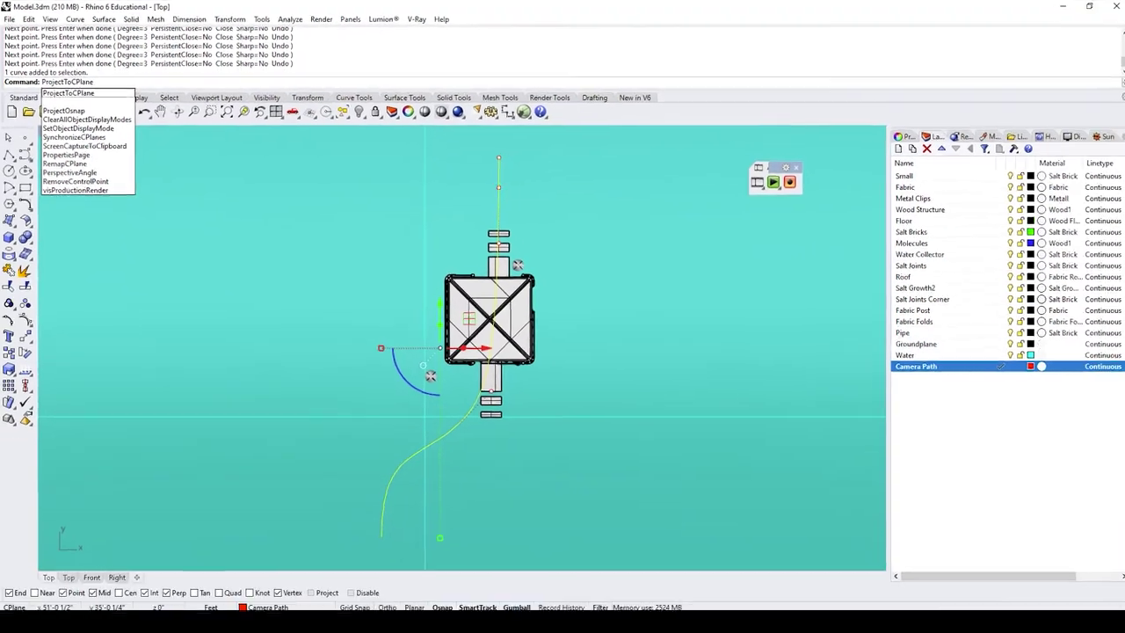
key("Return")
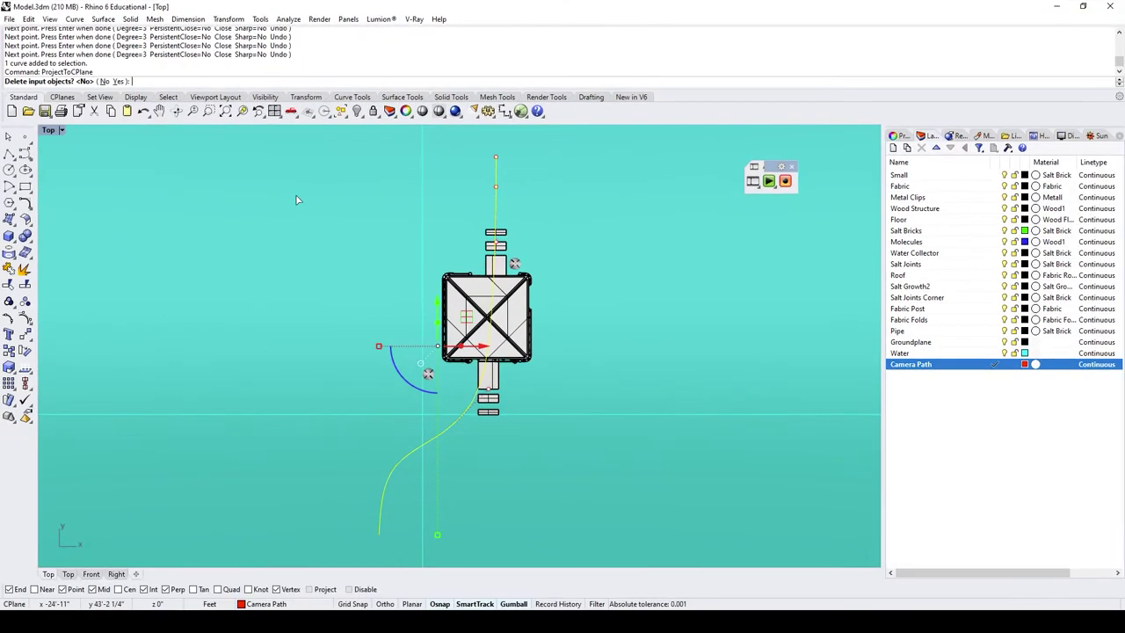
left_click(119, 81)
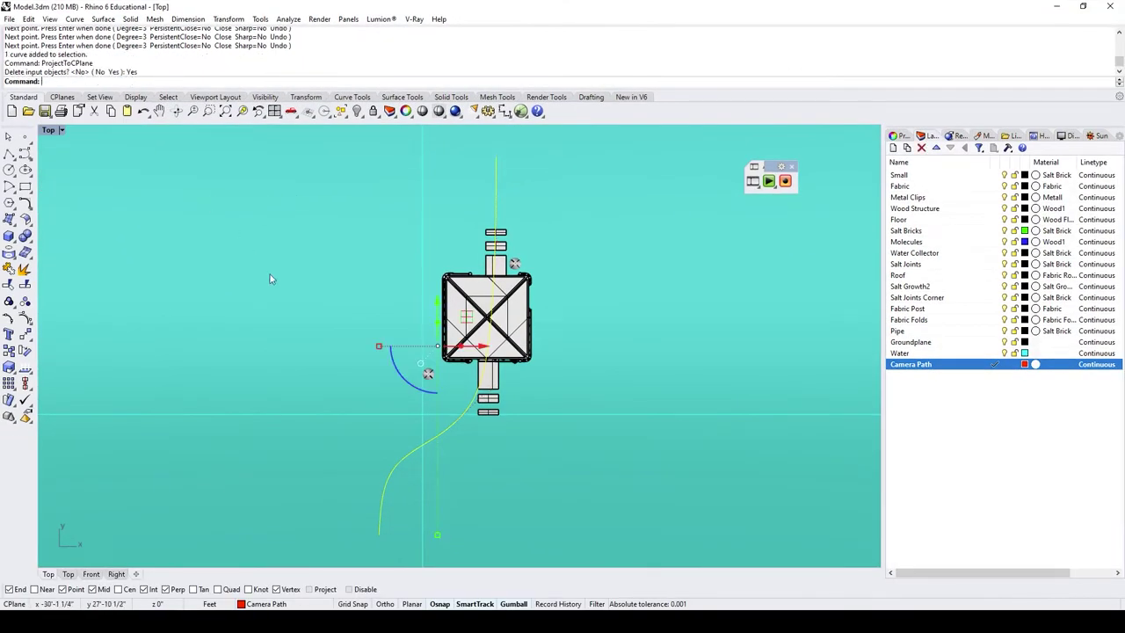
Step: Switch the viewport to Perspective, select the camera path and undo its earlier moves
left_click(61, 130)
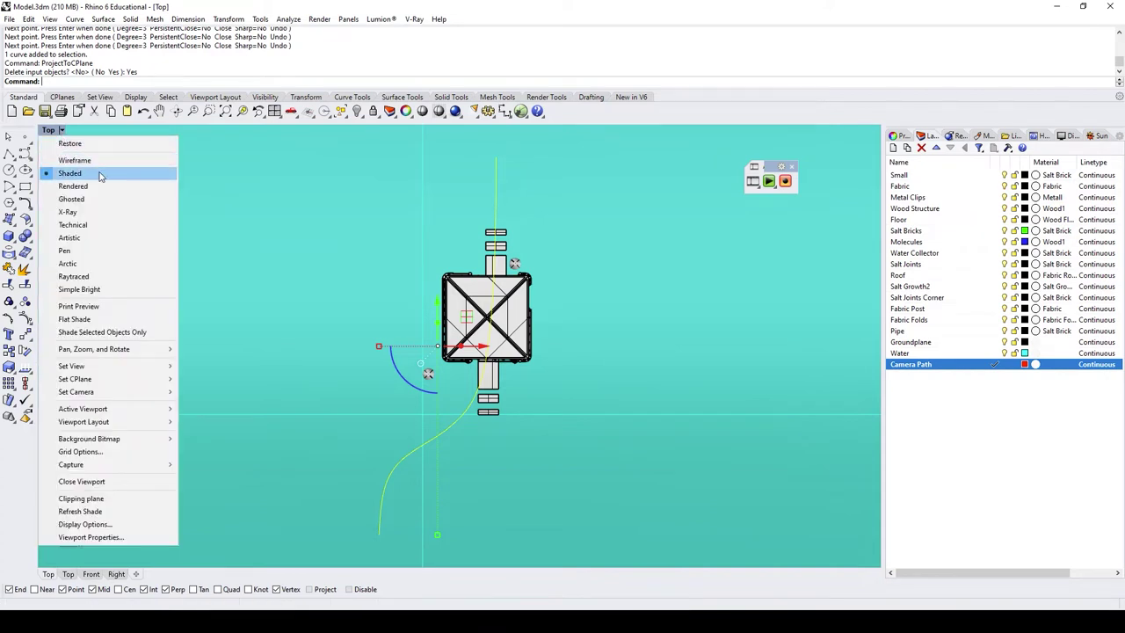
mouse_move(104, 371)
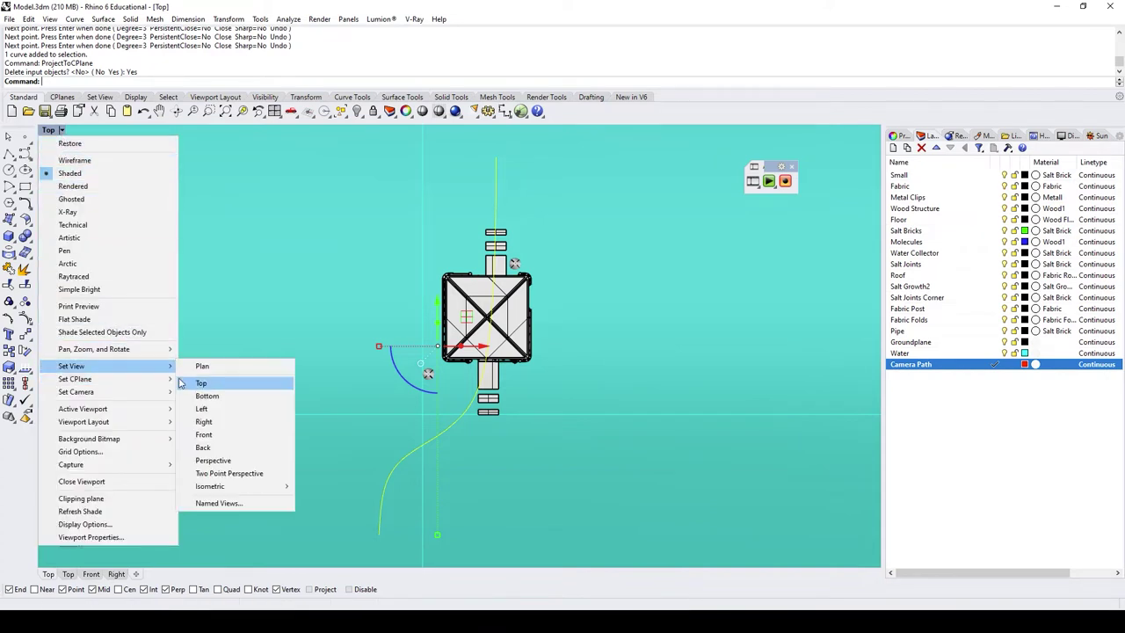
left_click(215, 461)
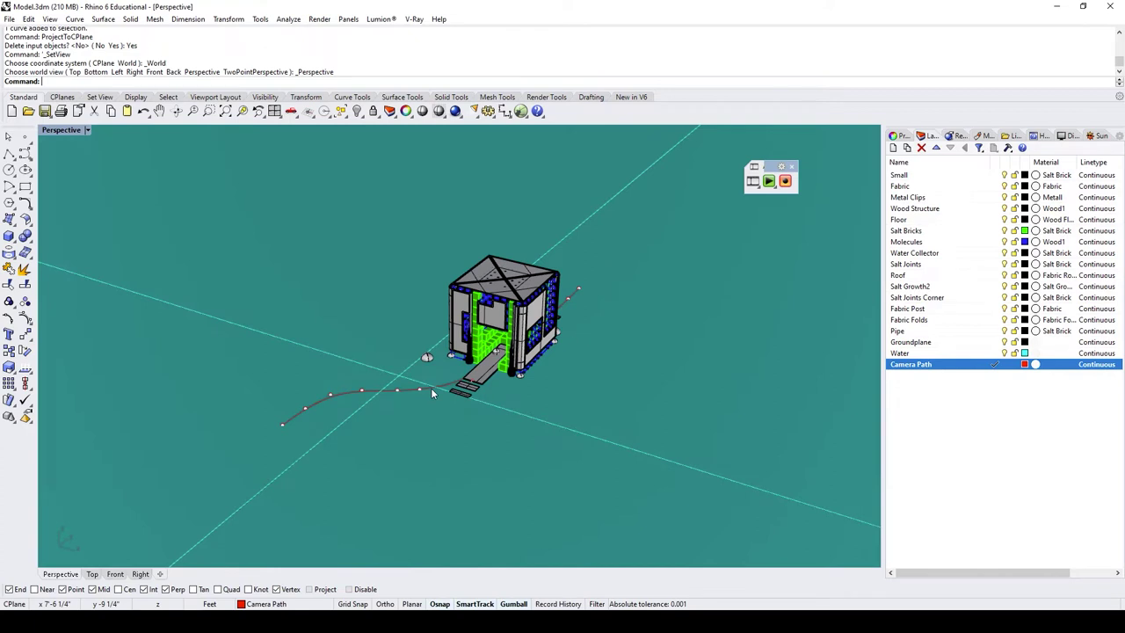
scroll(430, 388, "up", 5)
left_click(427, 389)
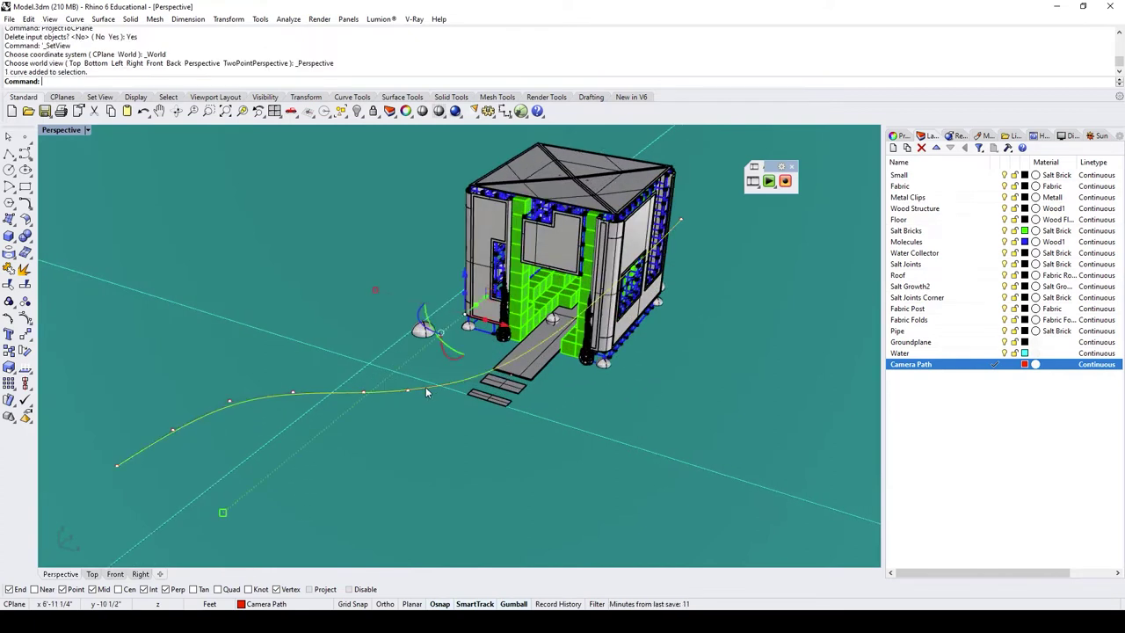
key("ctrl+z")
key("ctrl+z")
Step: Move the camera path 5'6" with the gumball, orbit to a front view, and deselect
left_click(472, 276)
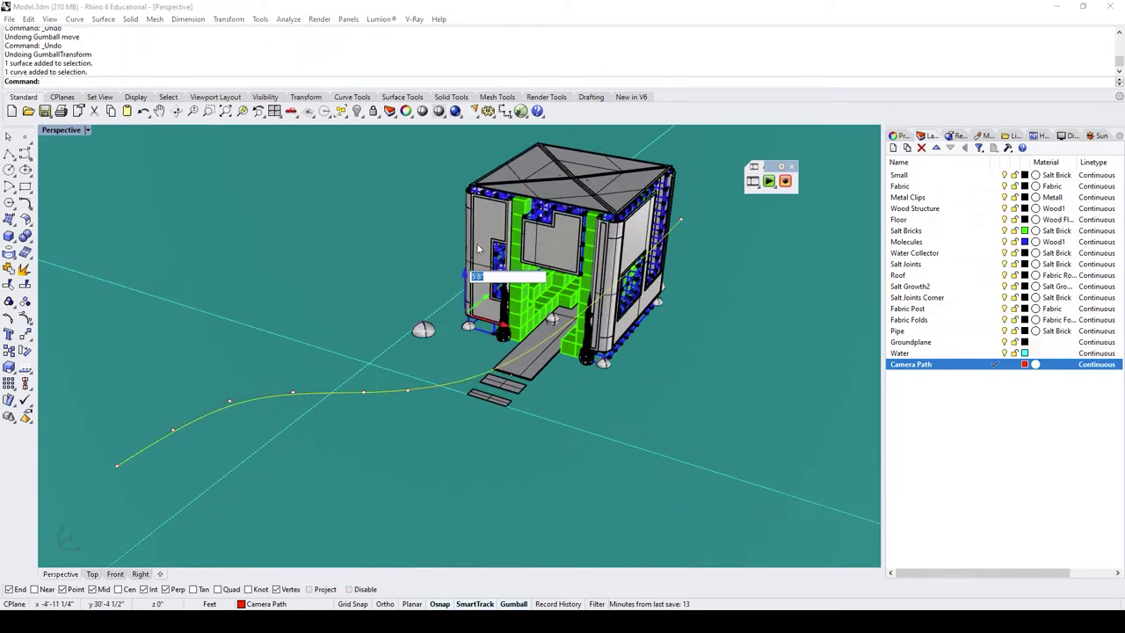
type("5")
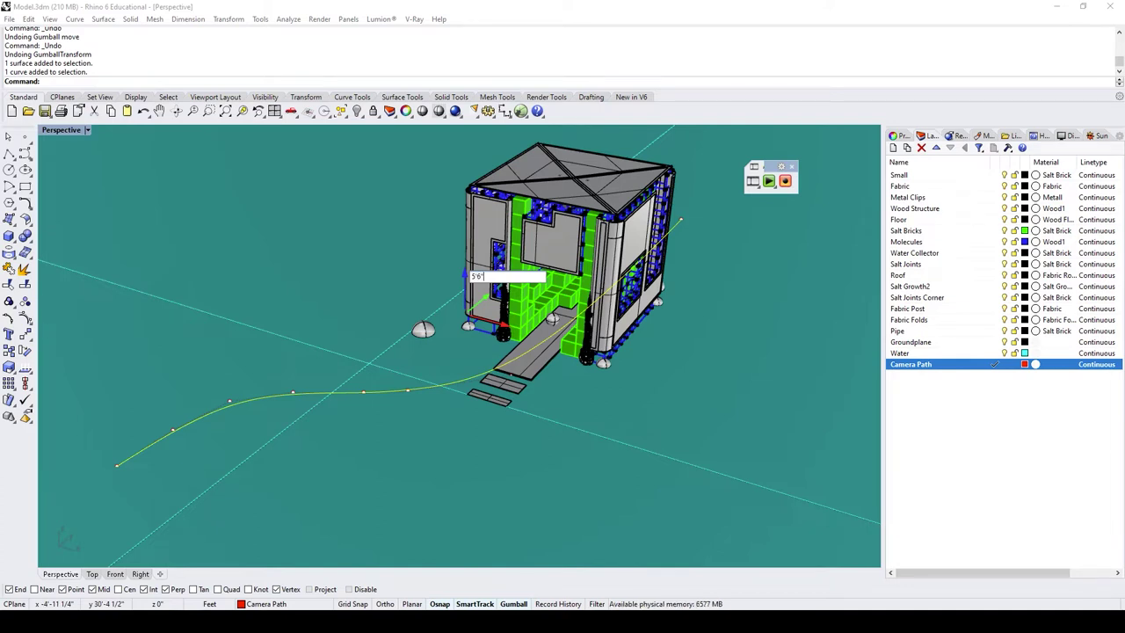
key("Return")
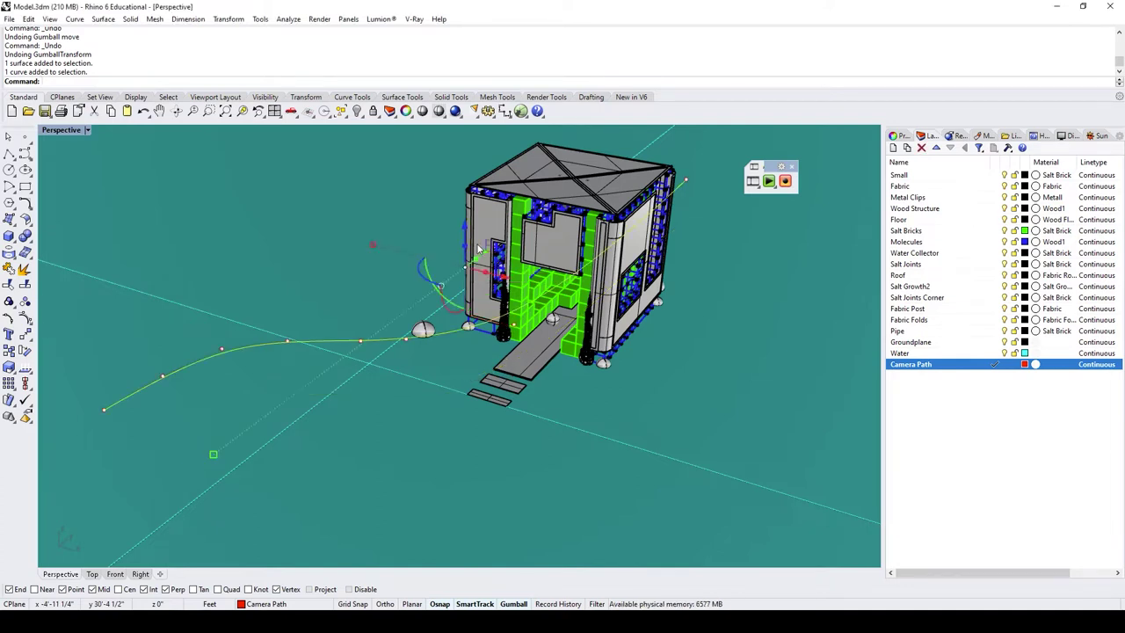
right_click_drag(477, 249, 542, 434)
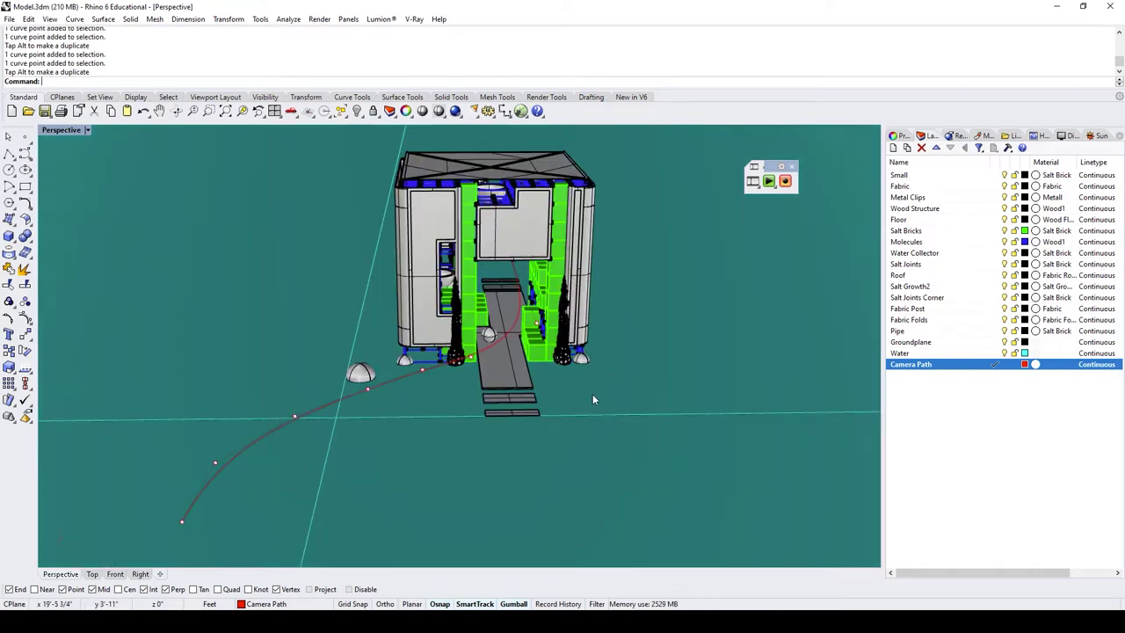
key("Escape")
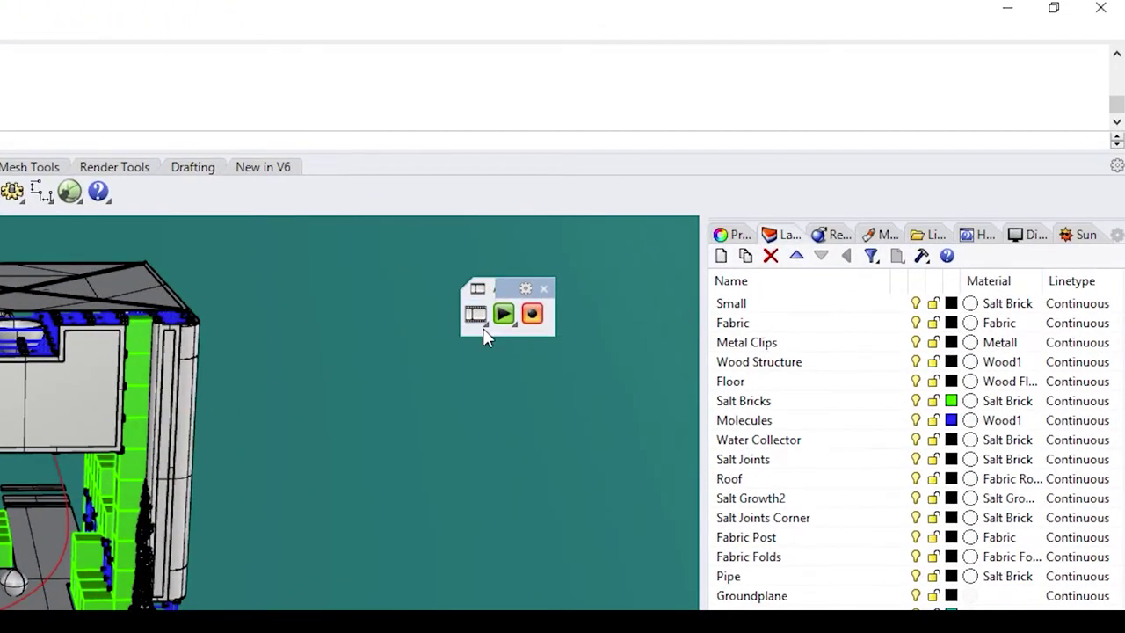
Step: Set up a fly-through animation using the camera path curve as the route
left_click(486, 327)
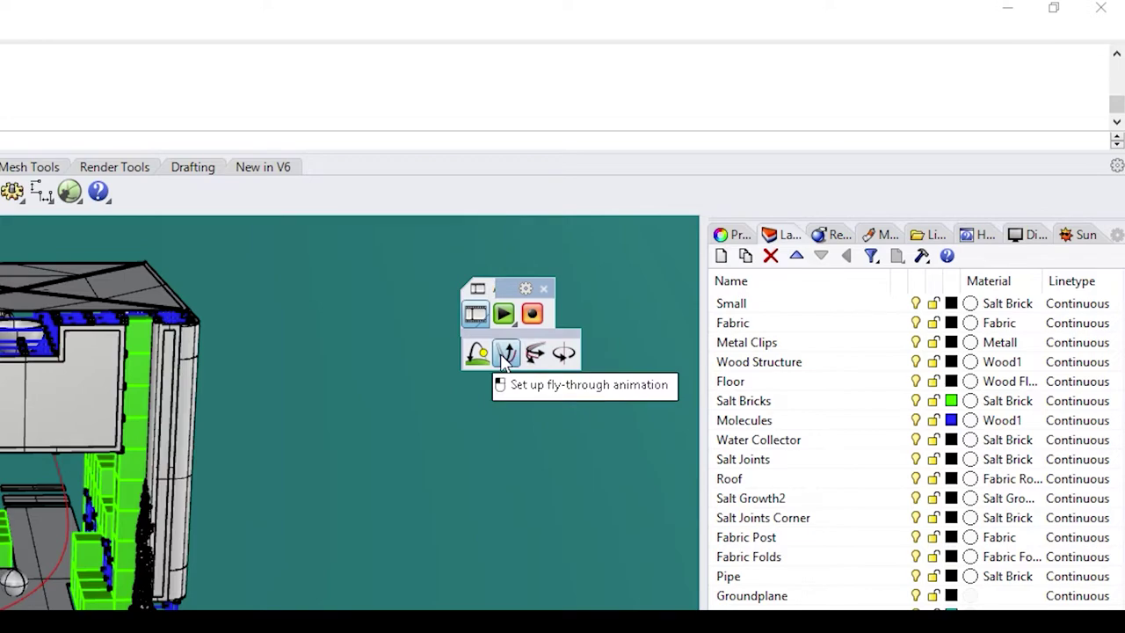
left_click(505, 355)
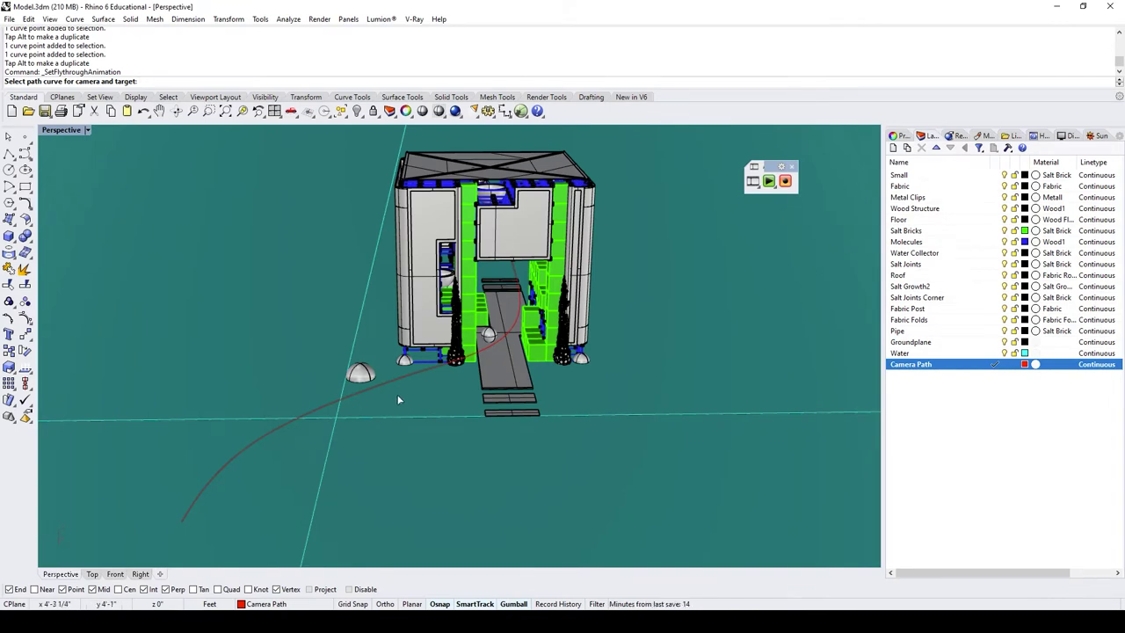
left_click(397, 377)
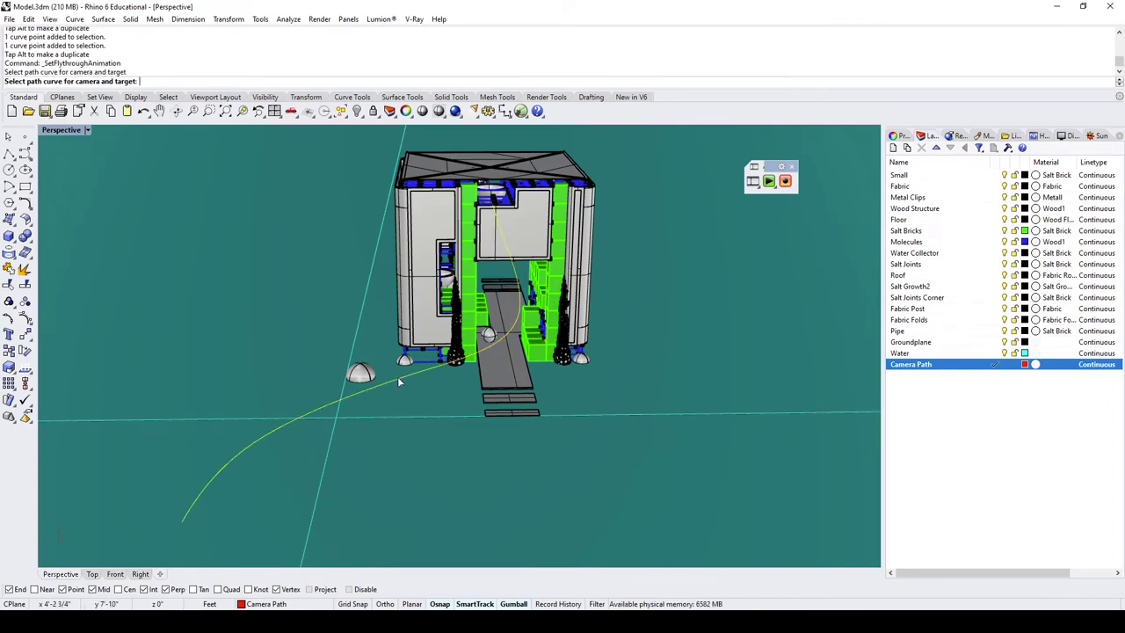
key("Return")
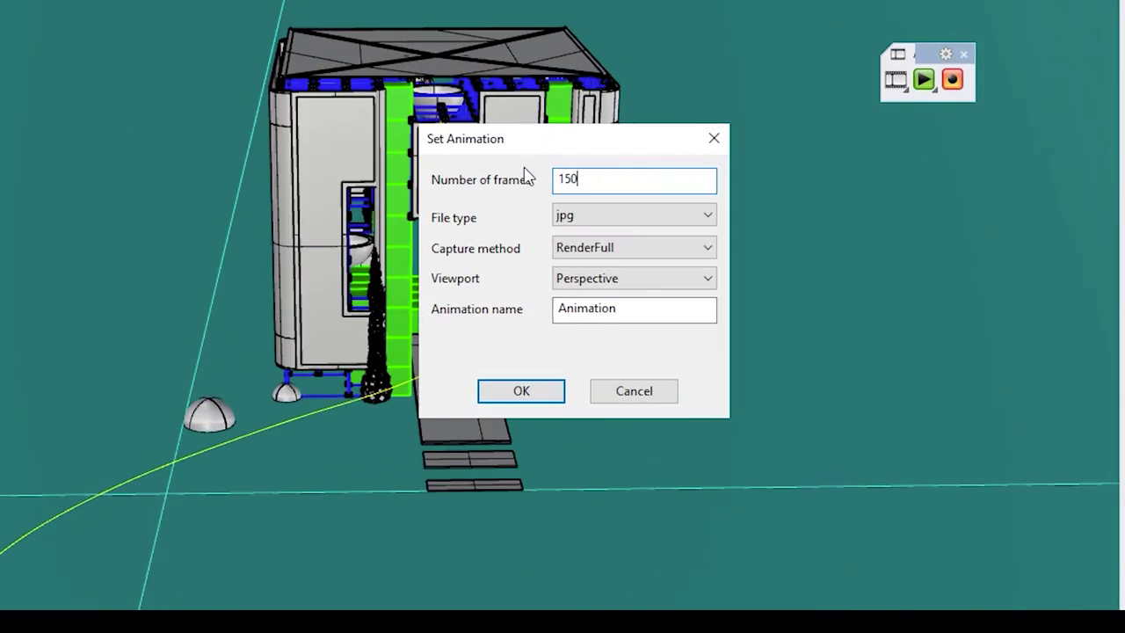
Step: Keep jpg, RenderFull and Perspective, name the animation 'Flythrough Animation', and apply
left_click_drag(538, 147, 519, 145)
left_click(549, 216)
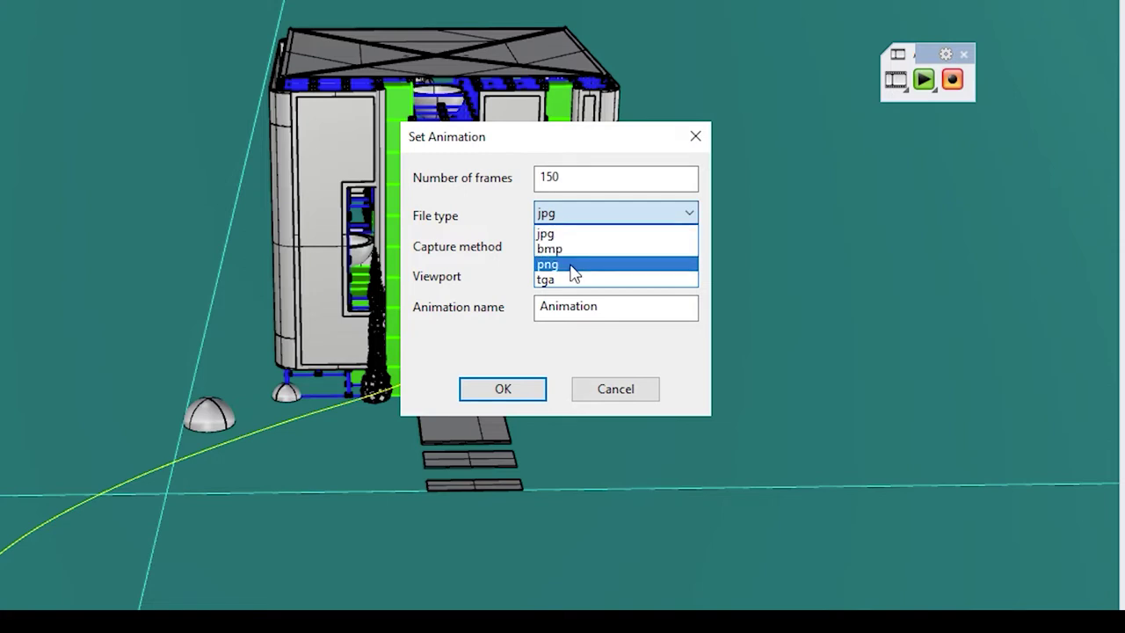
left_click(549, 234)
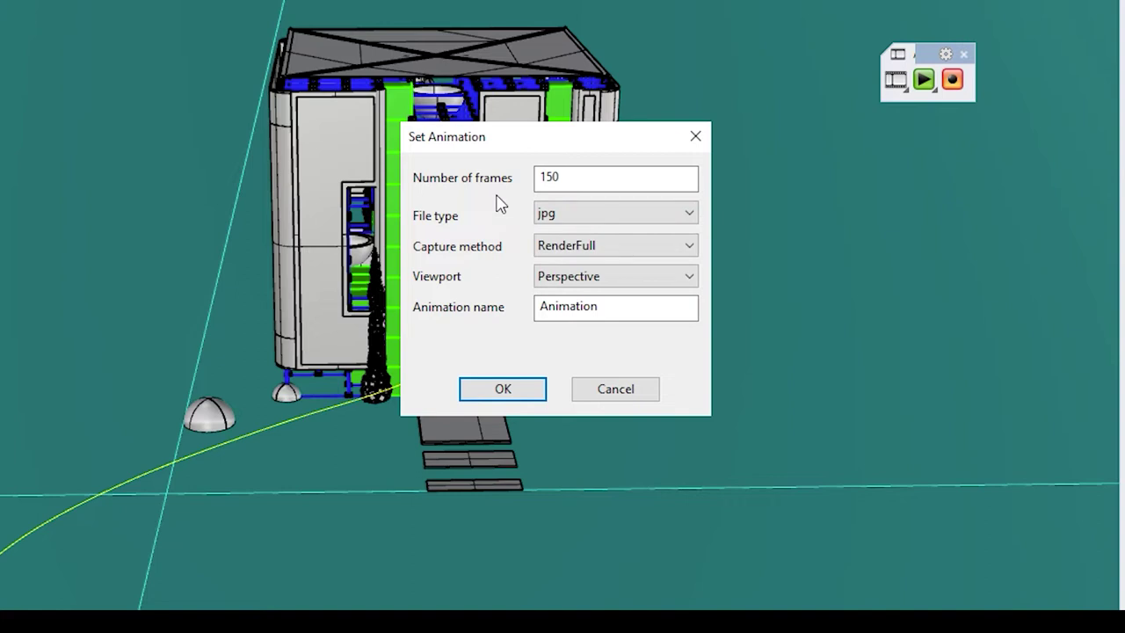
left_click(567, 247)
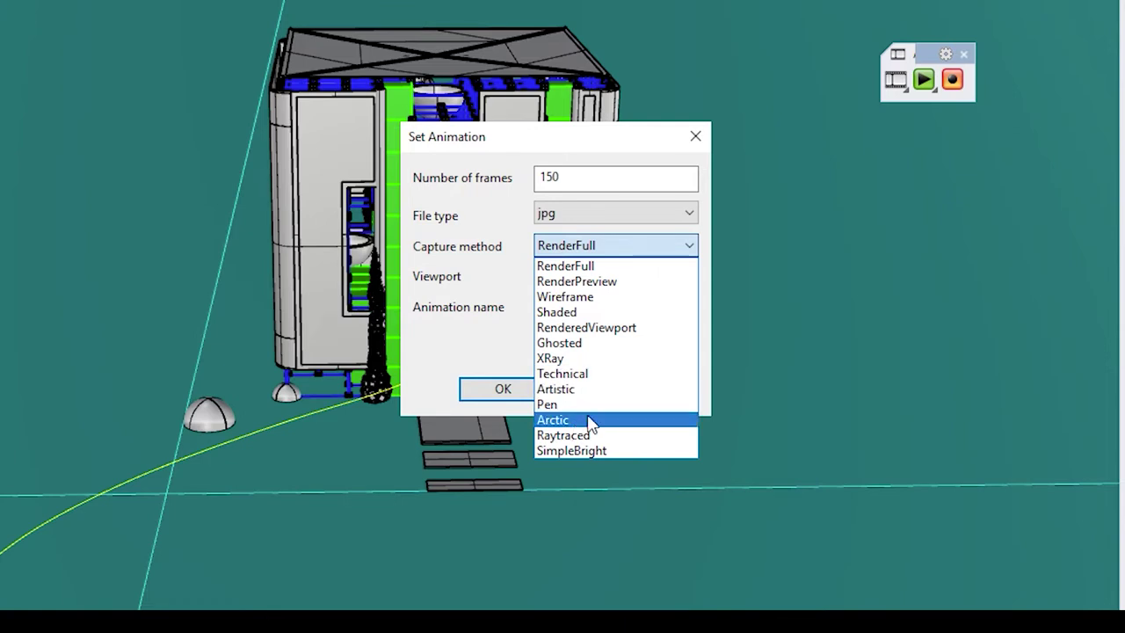
left_click(605, 266)
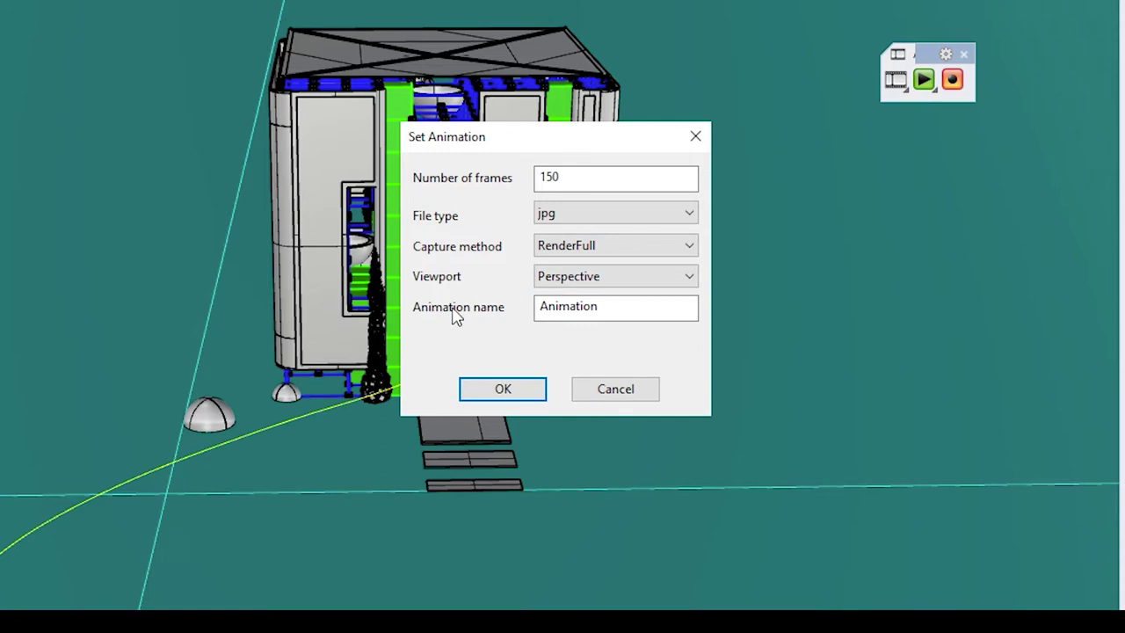
left_click(573, 281)
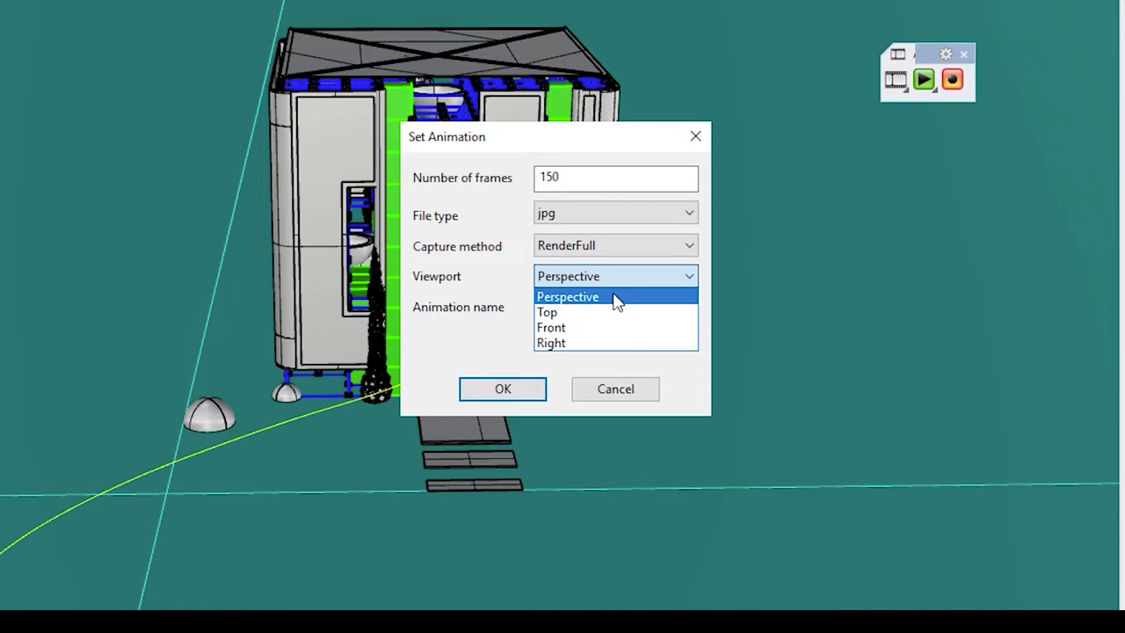
left_click(617, 300)
left_click_drag(623, 306, 401, 303)
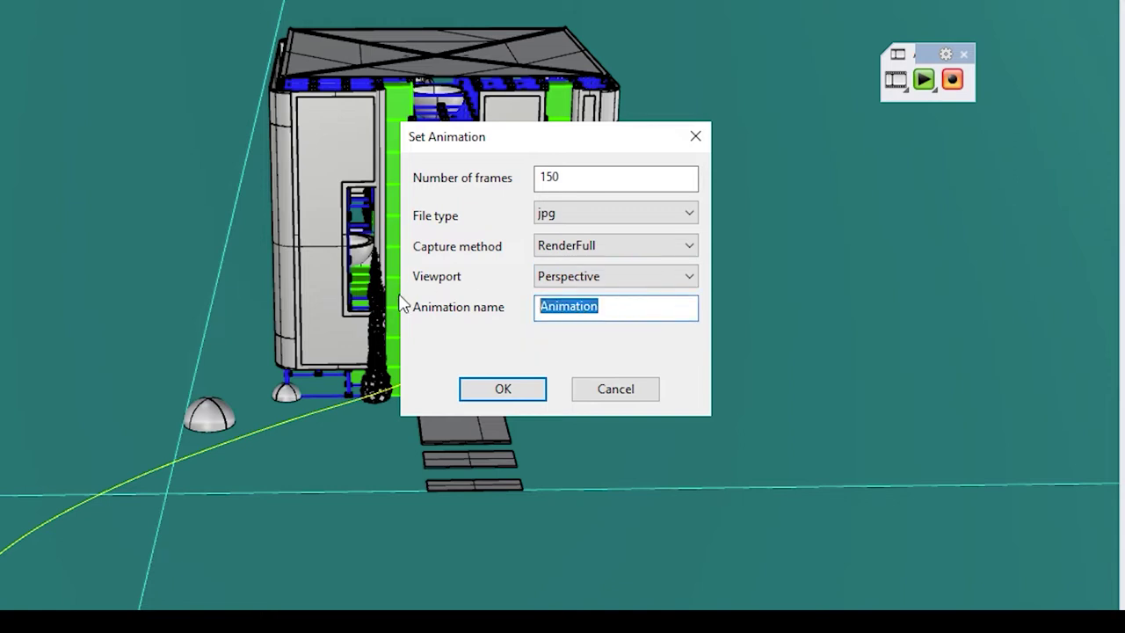
type("Flythrough ")
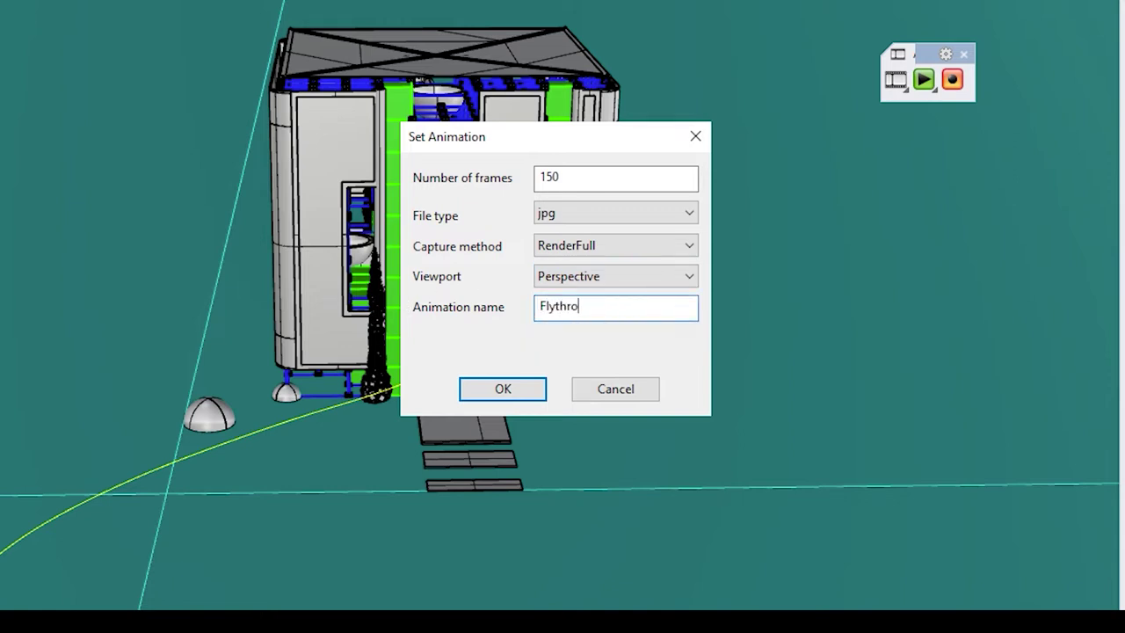
type("Animation")
left_click(497, 388)
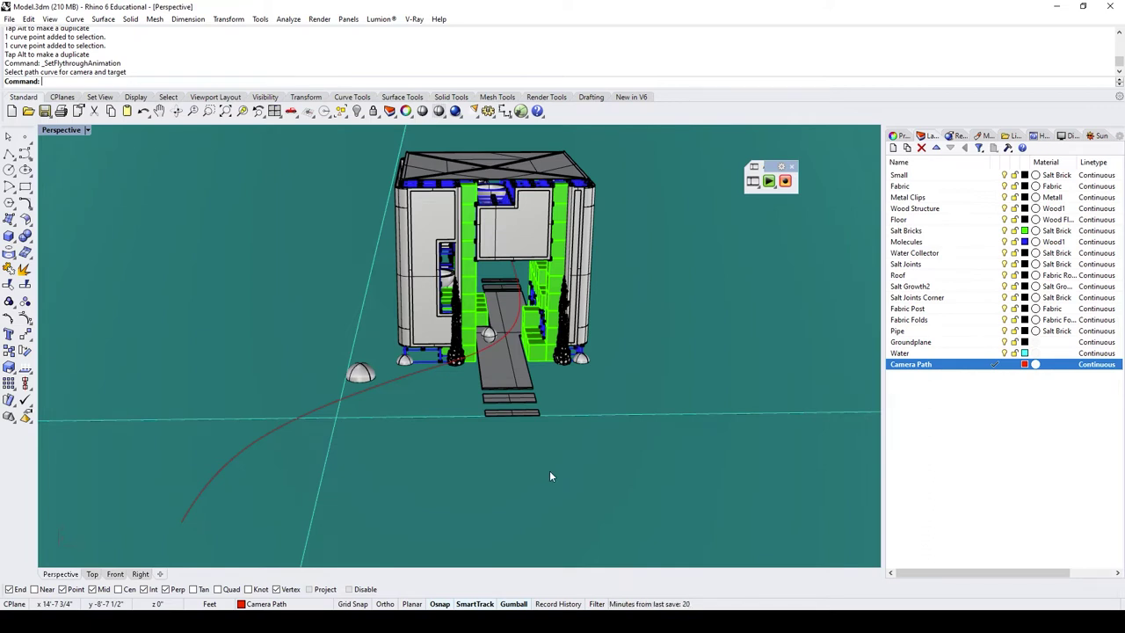
Step: Dock the Animation toolbar at the top right and record the fly-through frames
left_click_drag(756, 166, 1092, 101)
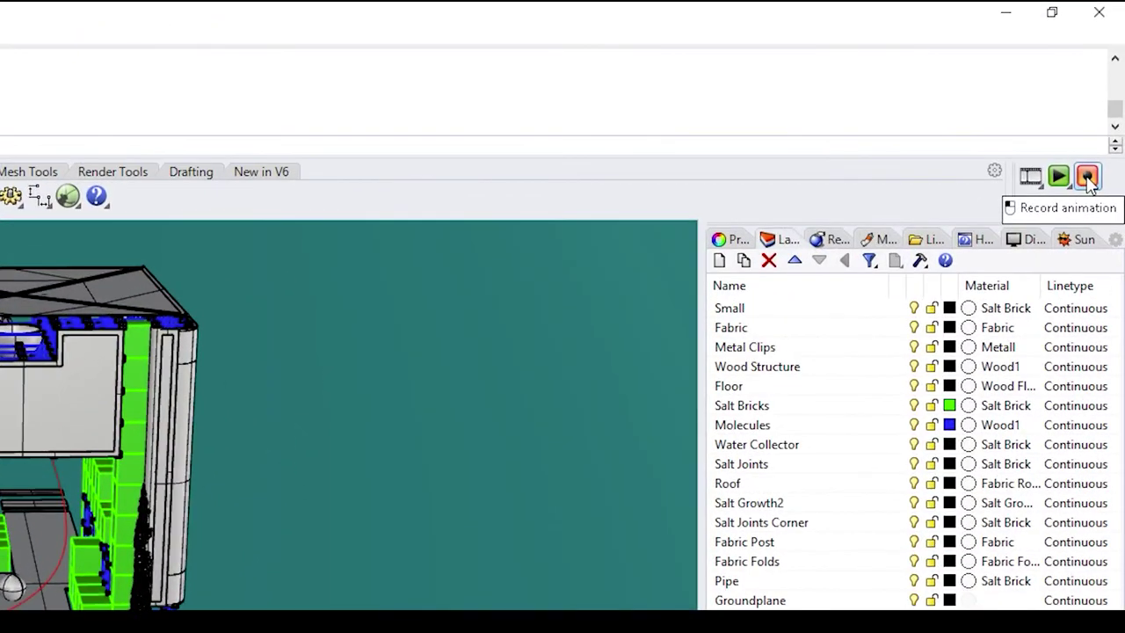
left_click(1089, 179)
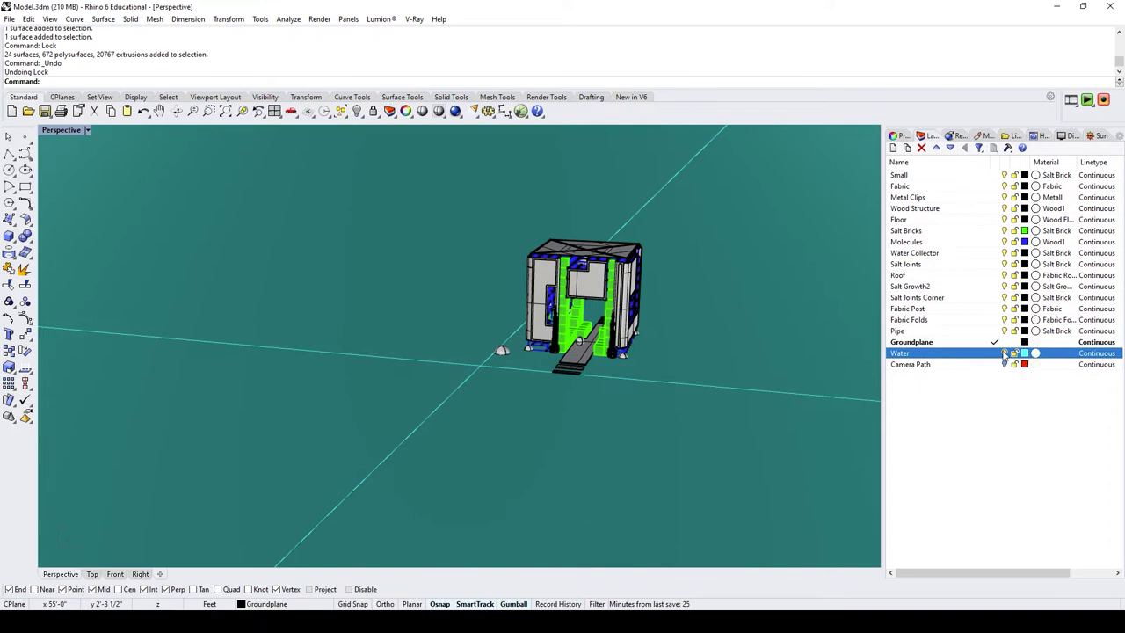
Step: Hide the Water layer, make Pipe current and turn on the Groundplane layer
left_click(1005, 353)
left_click(995, 332)
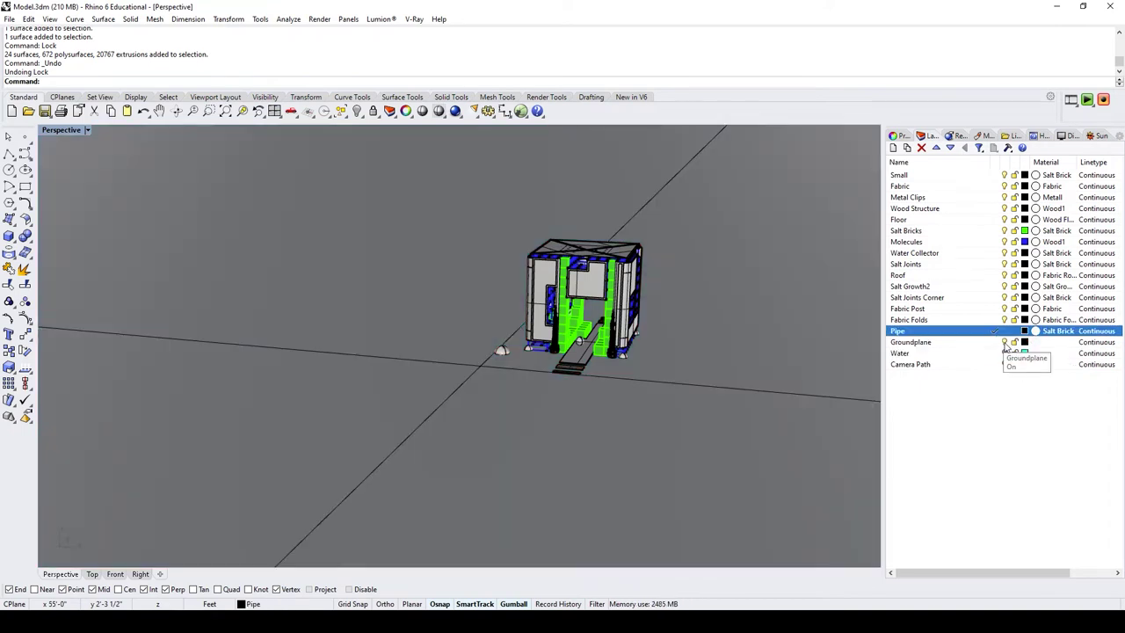
left_click(1004, 342)
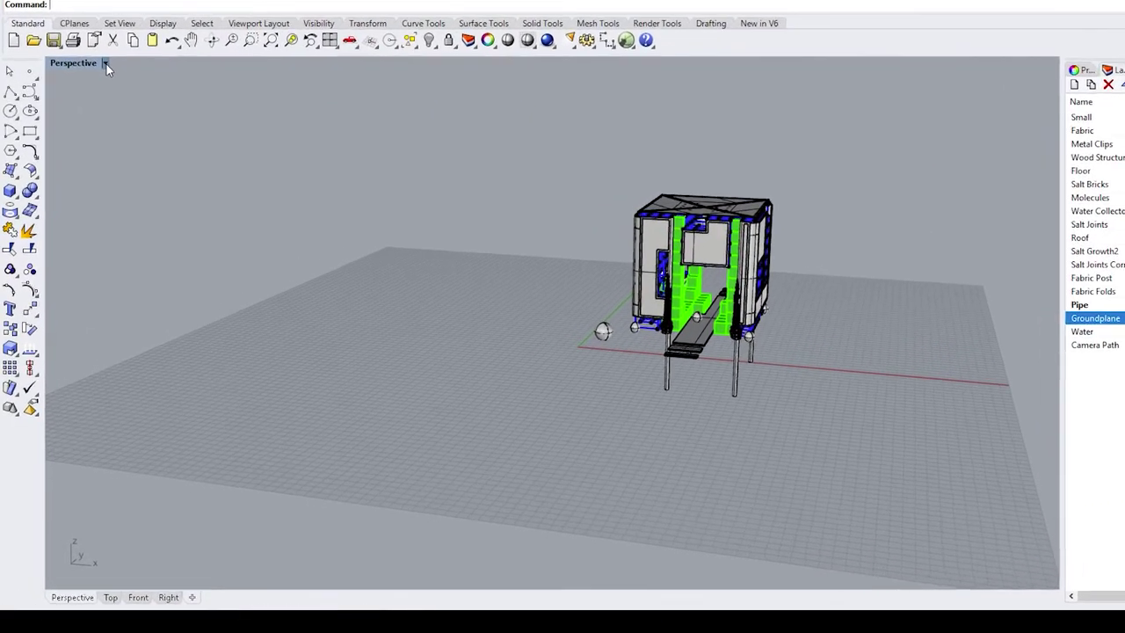
Step: Switch to a southeast isometric view, zoom out, hide the ground plane and show Water again
left_click(88, 131)
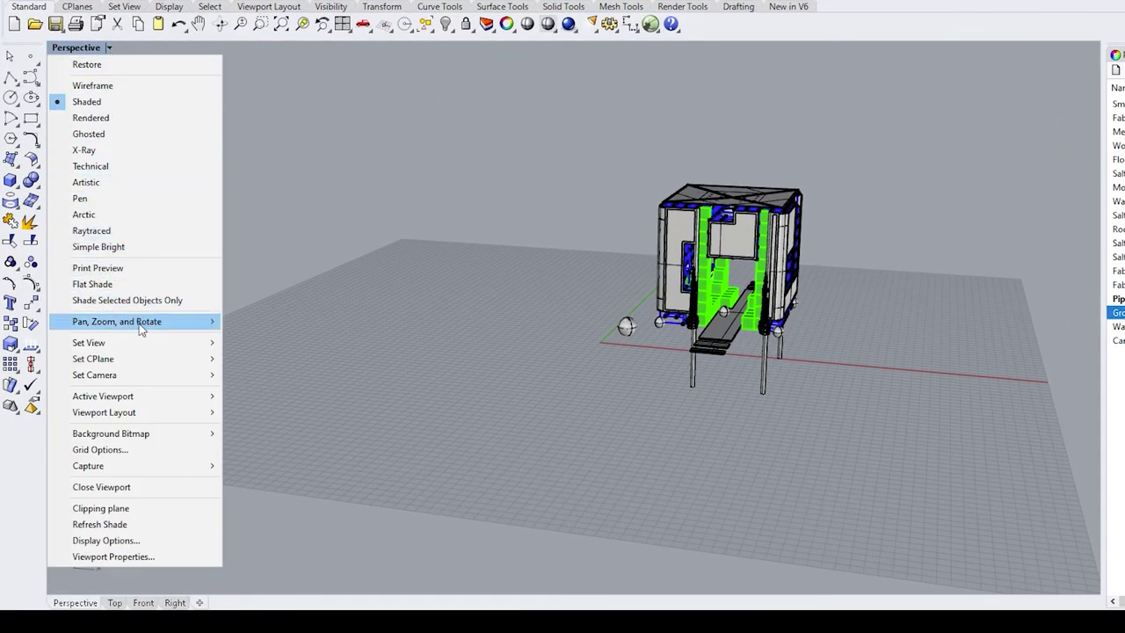
mouse_move(159, 345)
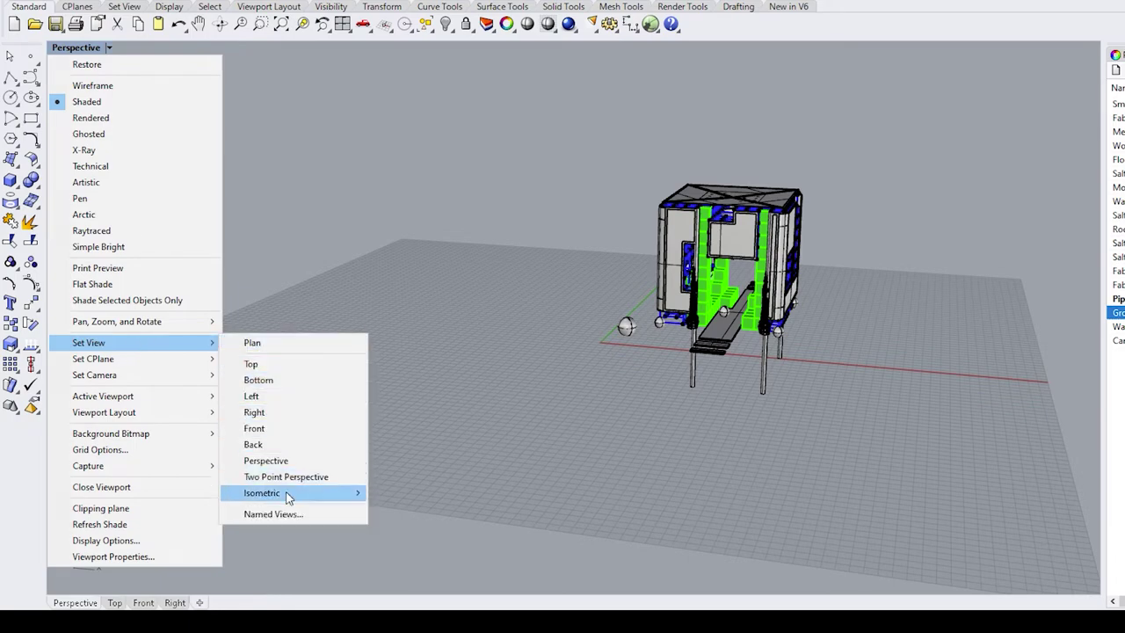
mouse_move(287, 495)
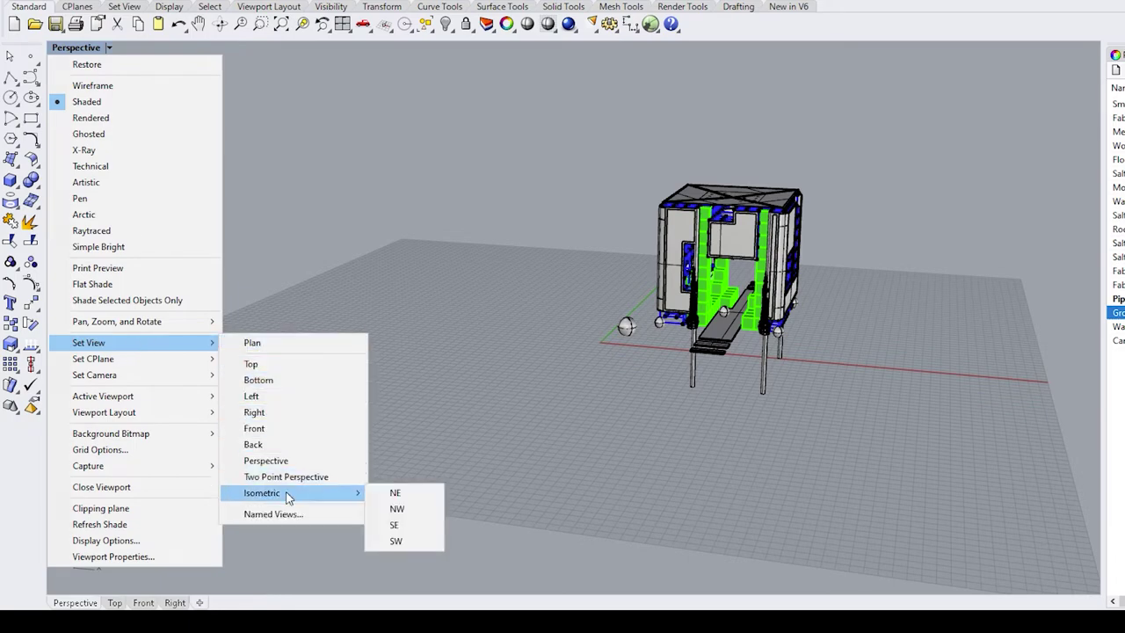
left_click(398, 526)
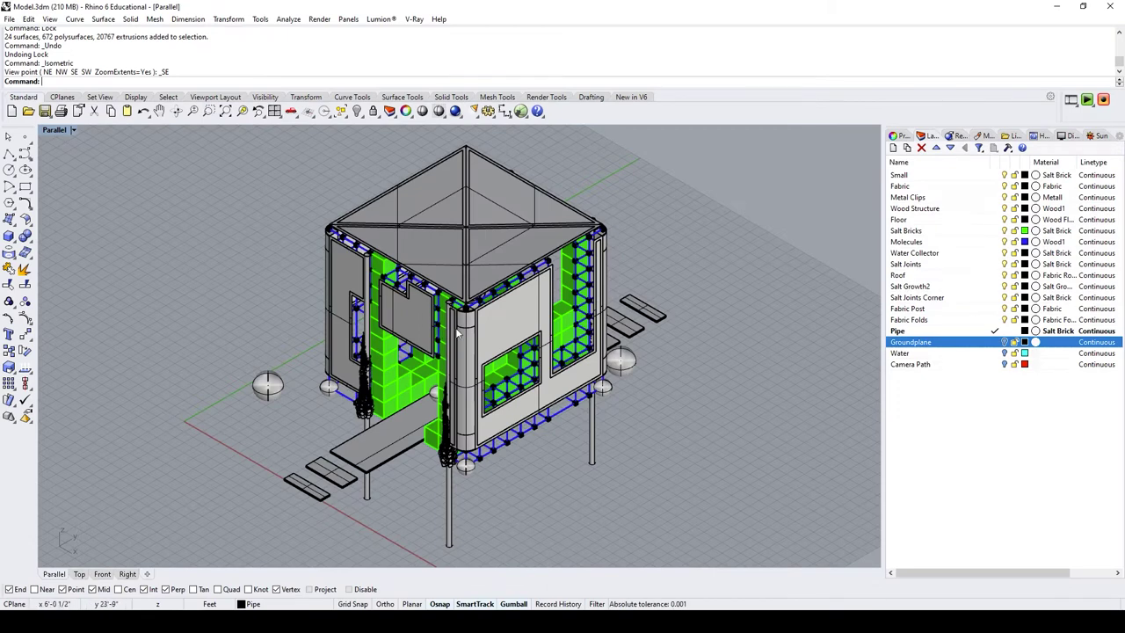
scroll(457, 334, "down", 1)
scroll(456, 334, "down", 1)
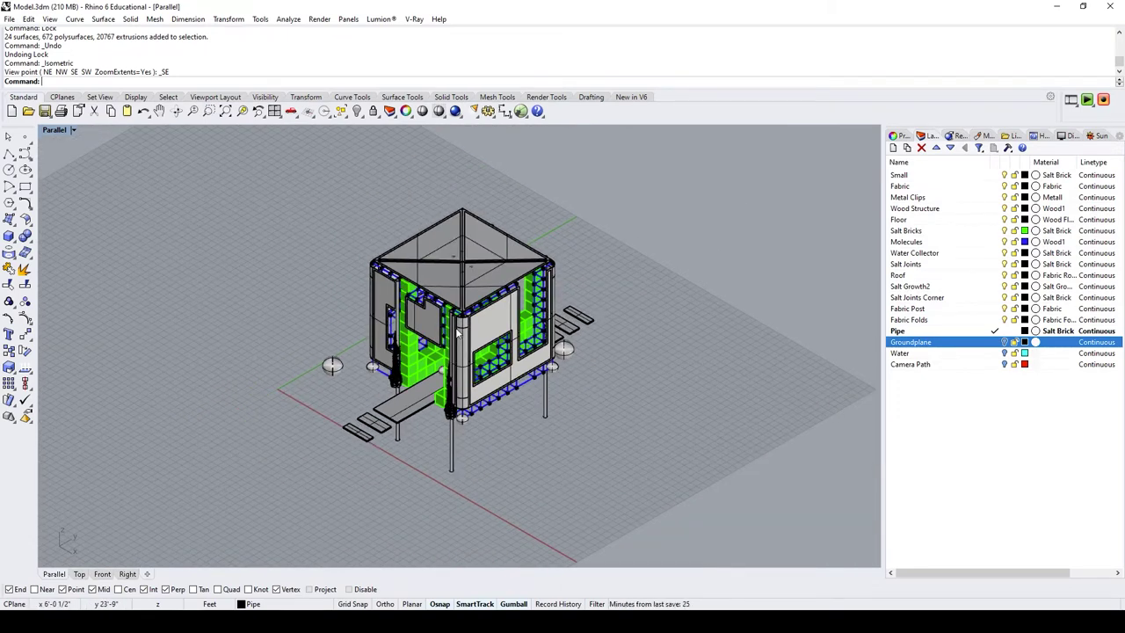
scroll(456, 334, "down", 1)
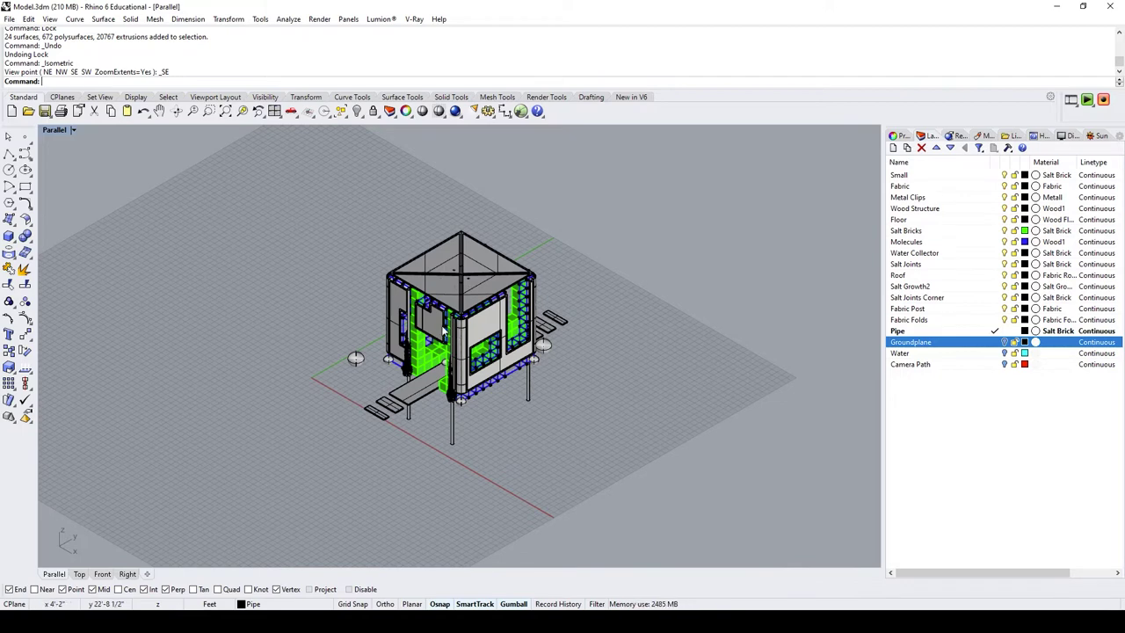
left_click(1006, 353)
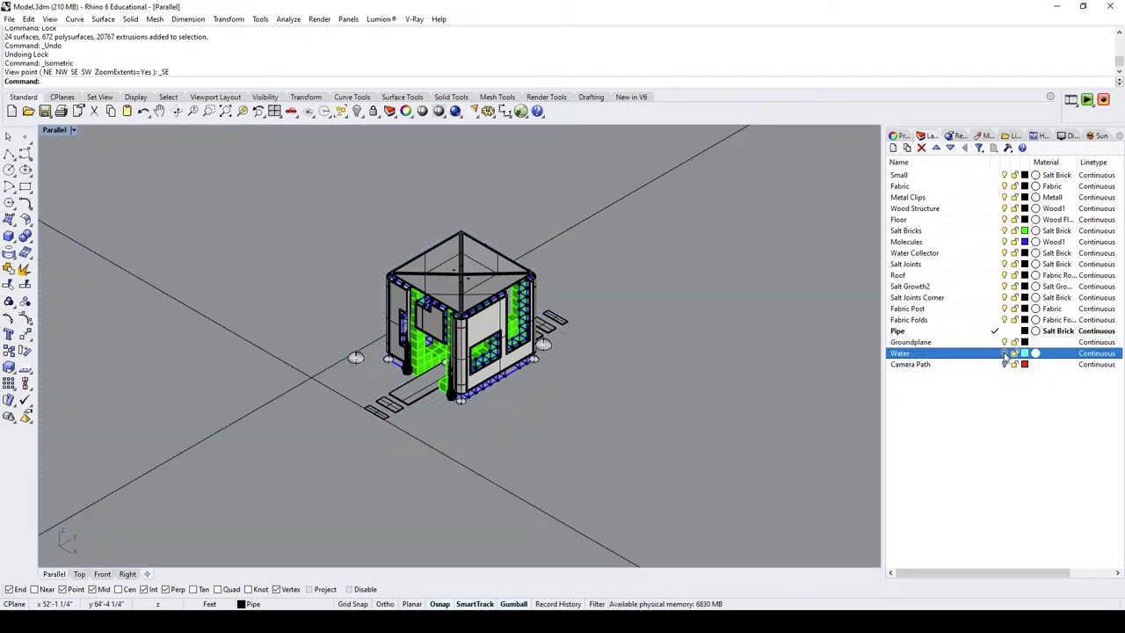
left_click(1005, 354)
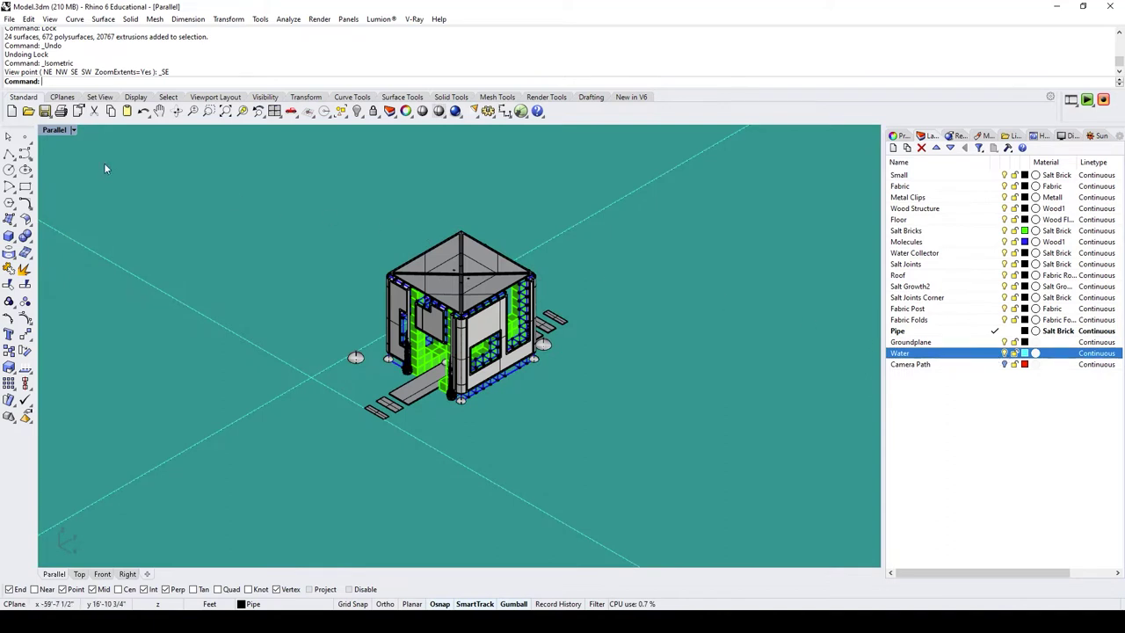
Step: Save the current view as the named view 'Turntable' and close the Named Views panel
left_click(74, 130)
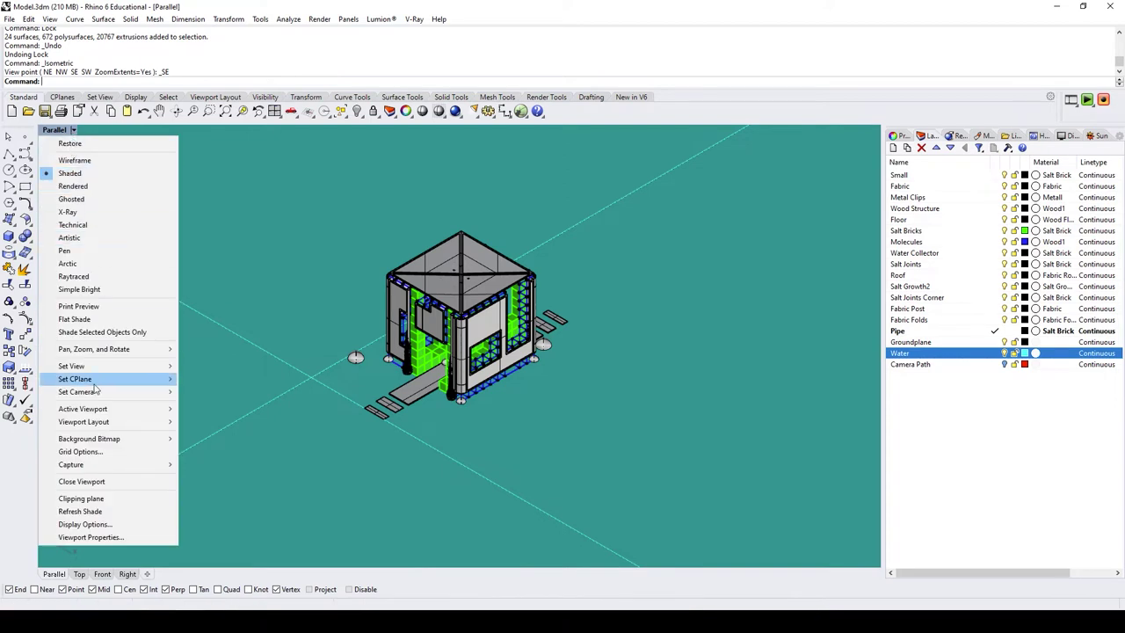
mouse_move(123, 367)
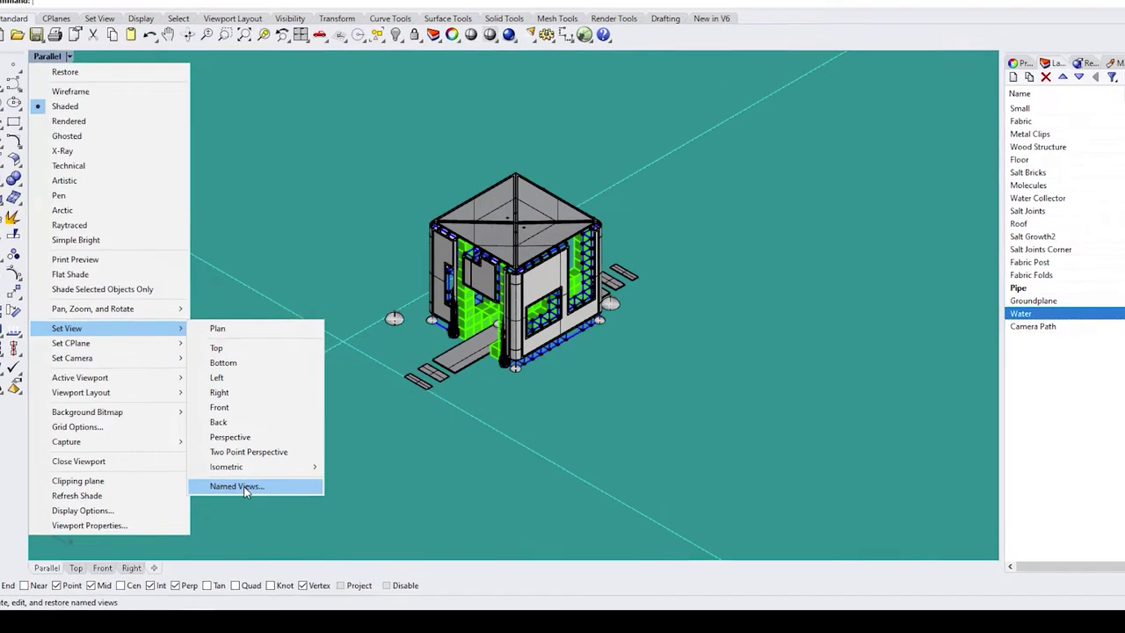
left_click(220, 502)
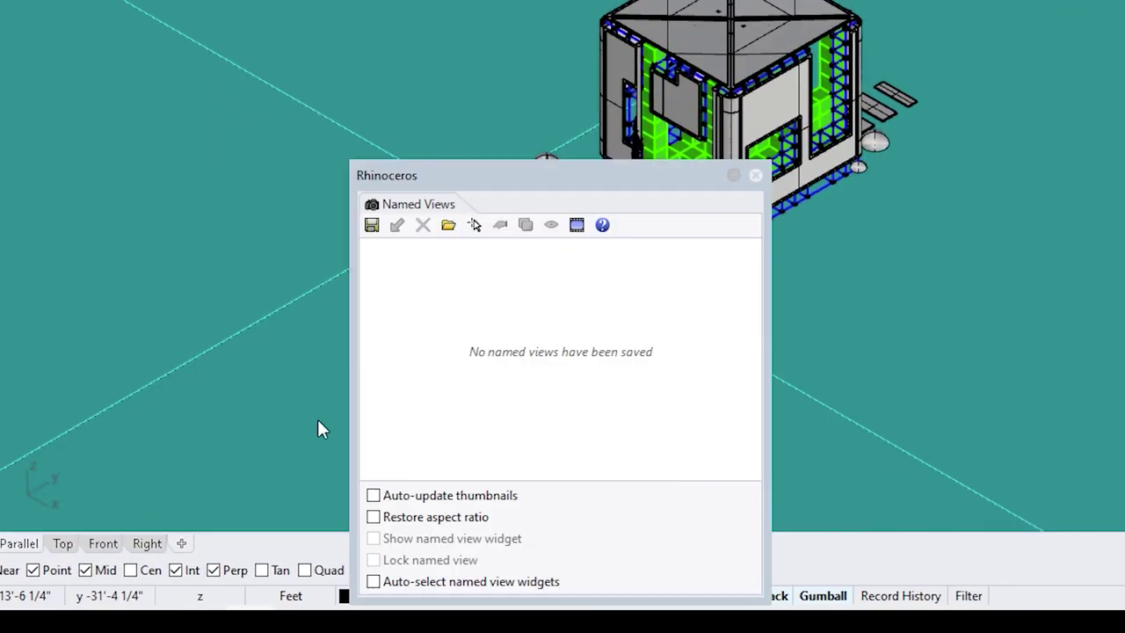
left_click(372, 225)
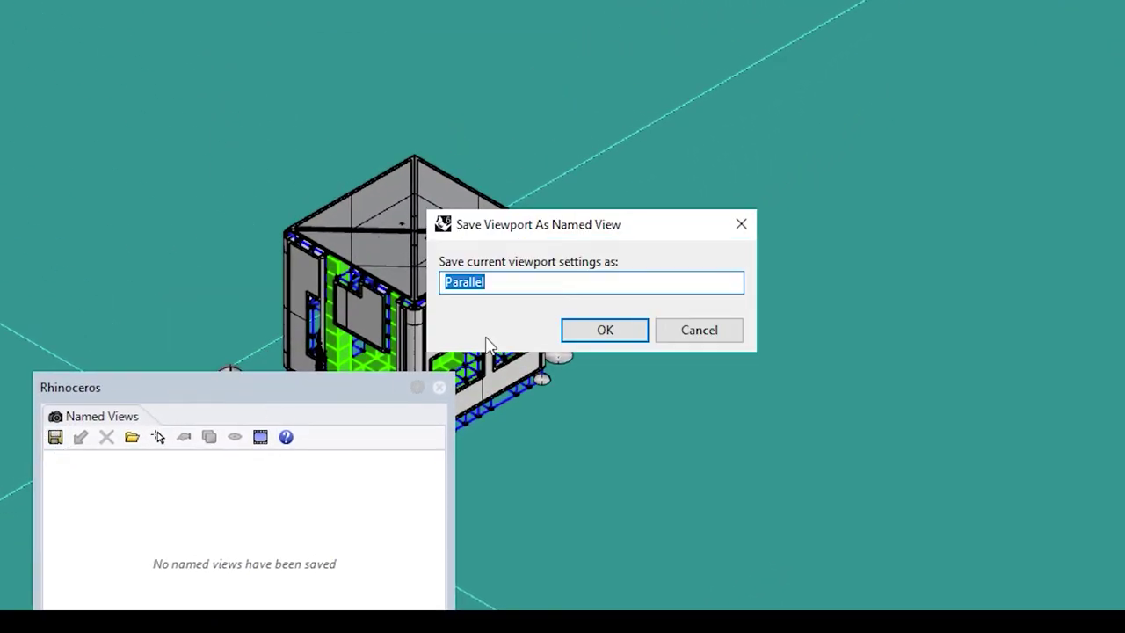
type("Turntable")
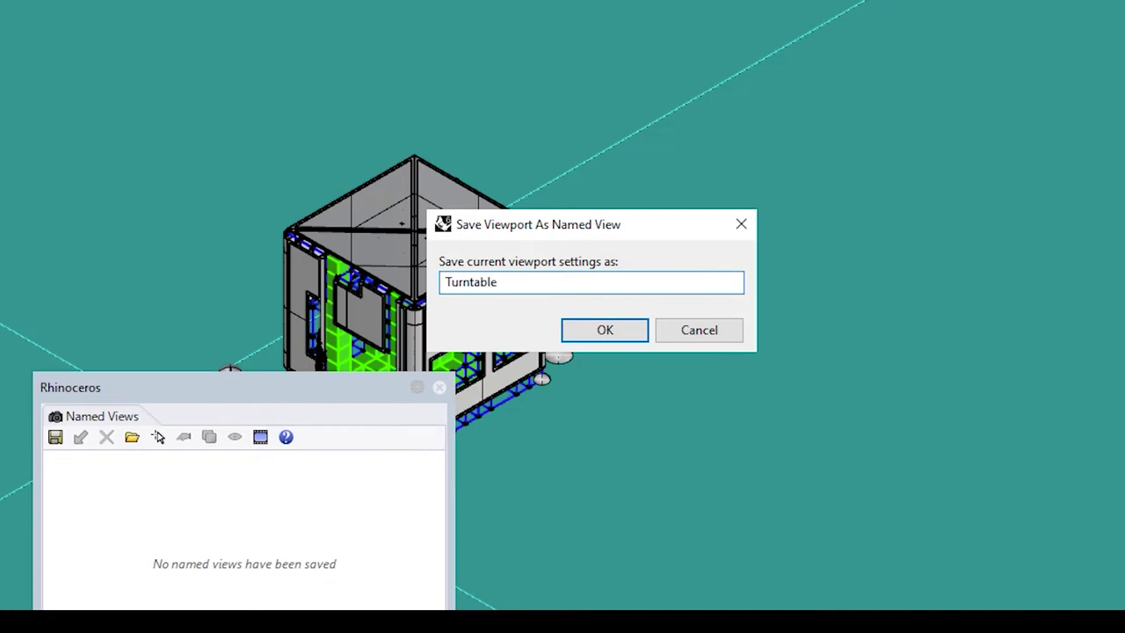
left_click(585, 336)
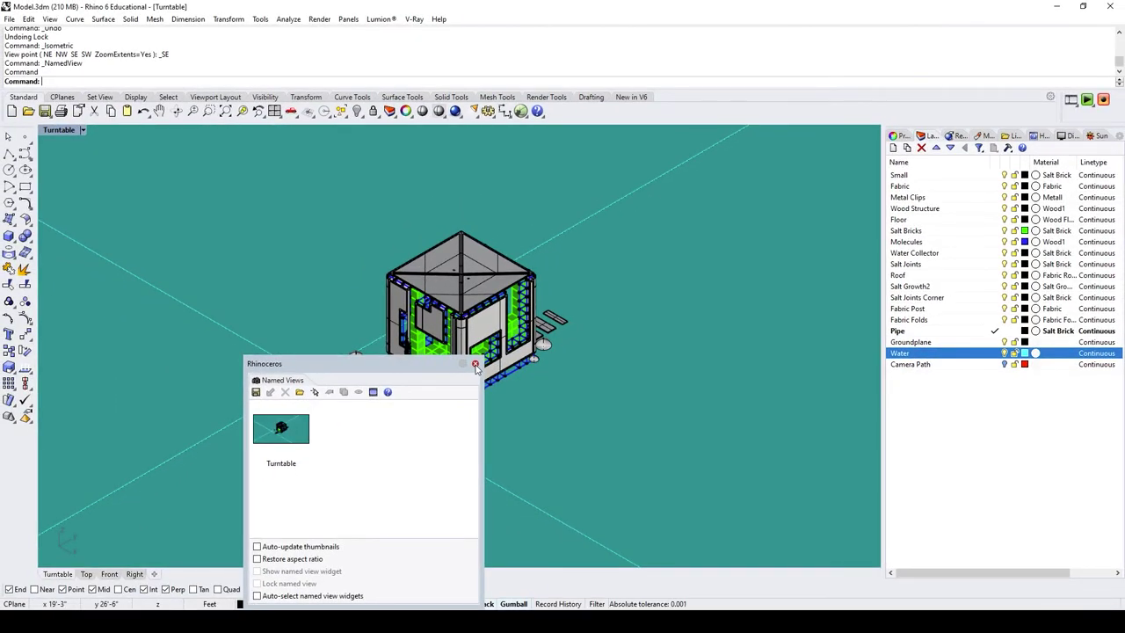
left_click(474, 364)
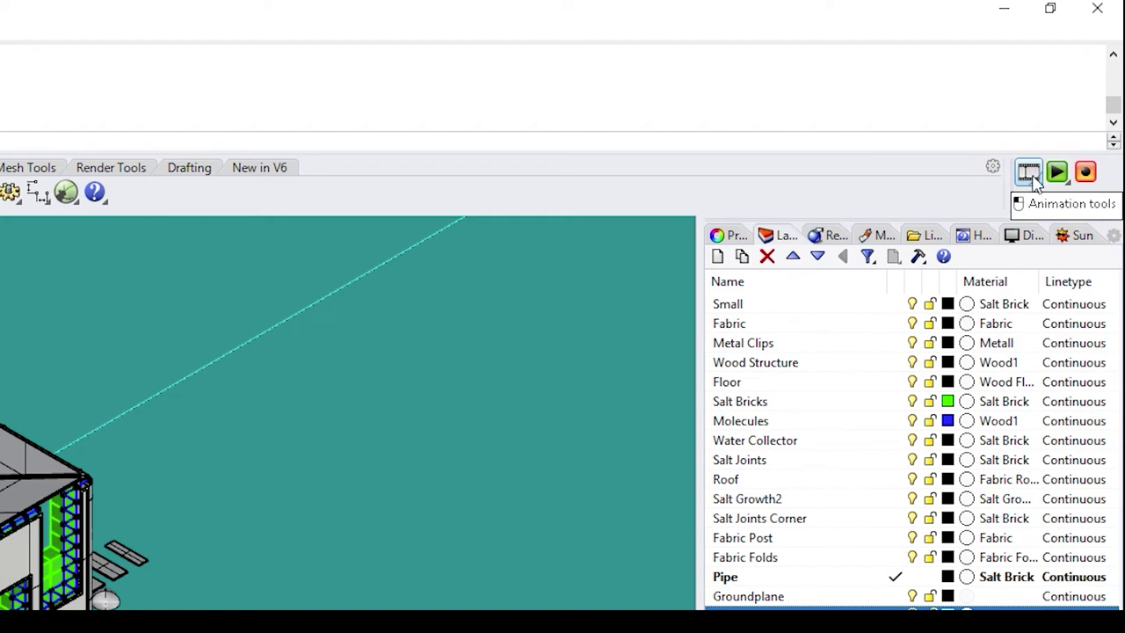
Step: Start a 360-degree turntable setup and set its frame count to 90
left_click(1038, 183)
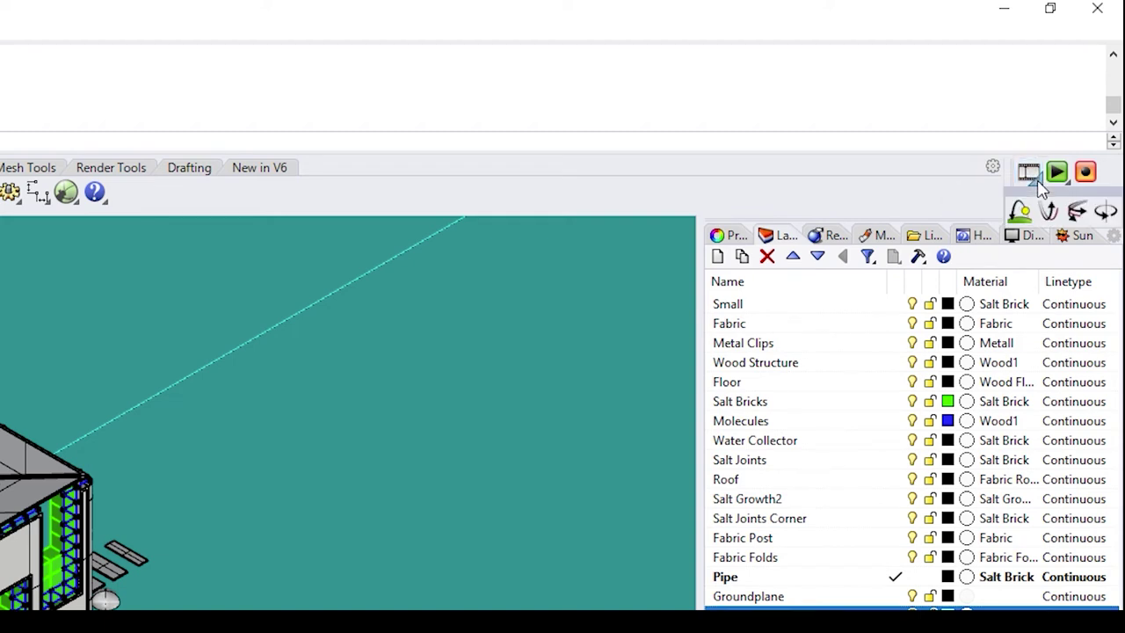
left_click(1106, 214)
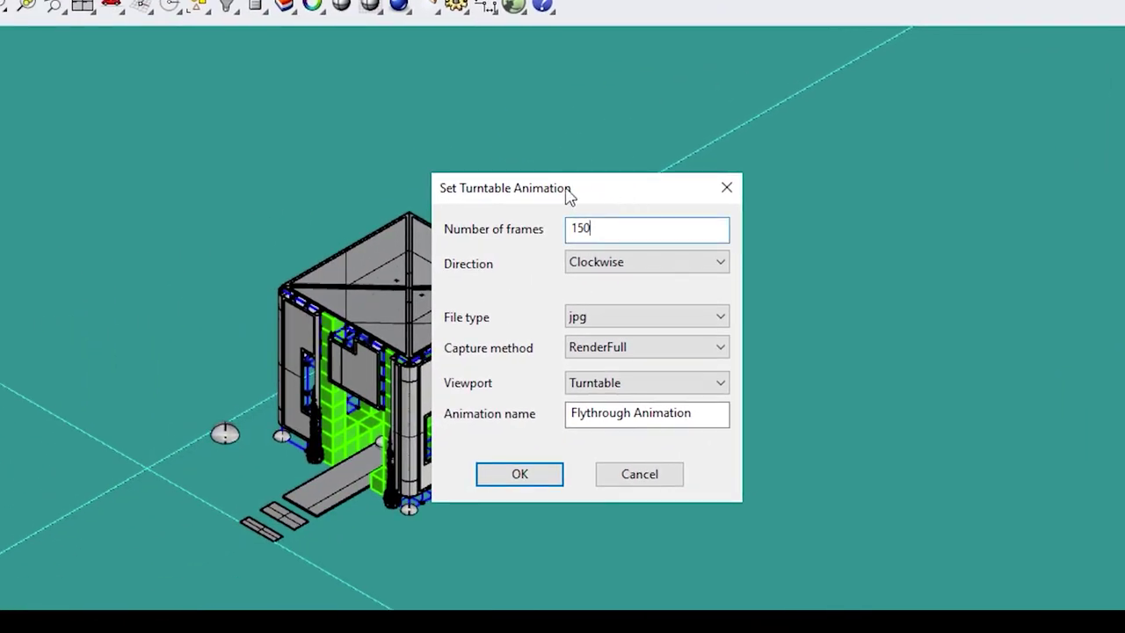
left_click_drag(607, 228, 509, 243)
left_click(603, 228)
left_click_drag(603, 229, 516, 216)
type("90")
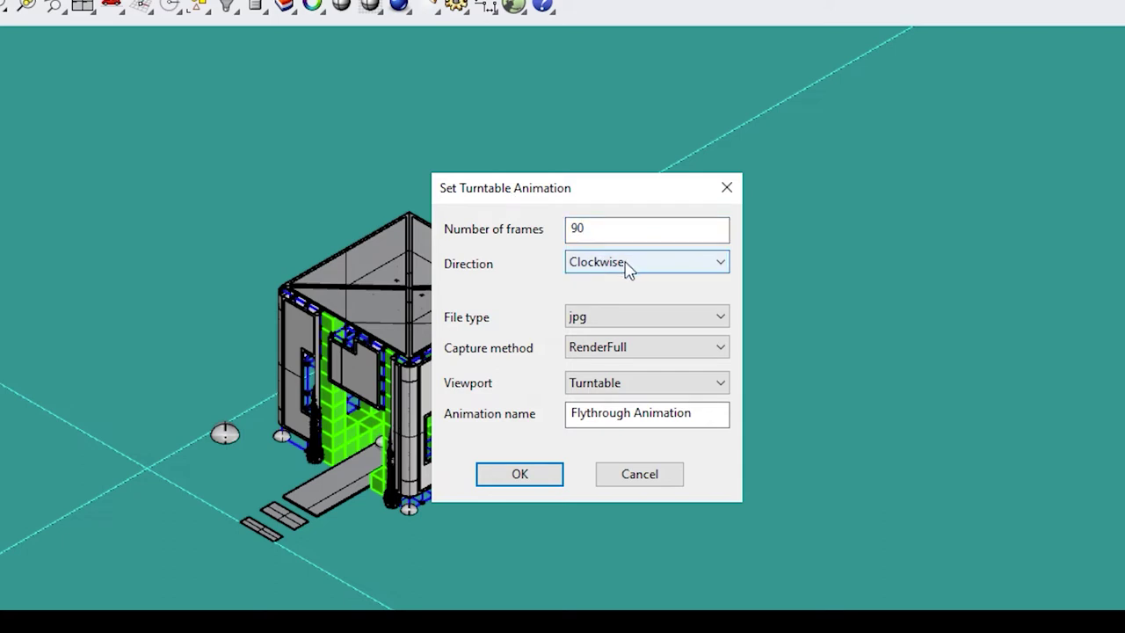
Step: Make it anticlockwise with jpg, RenderFull and Turntable view, named Turntable Animation, and confirm
left_click(627, 266)
left_click(622, 299)
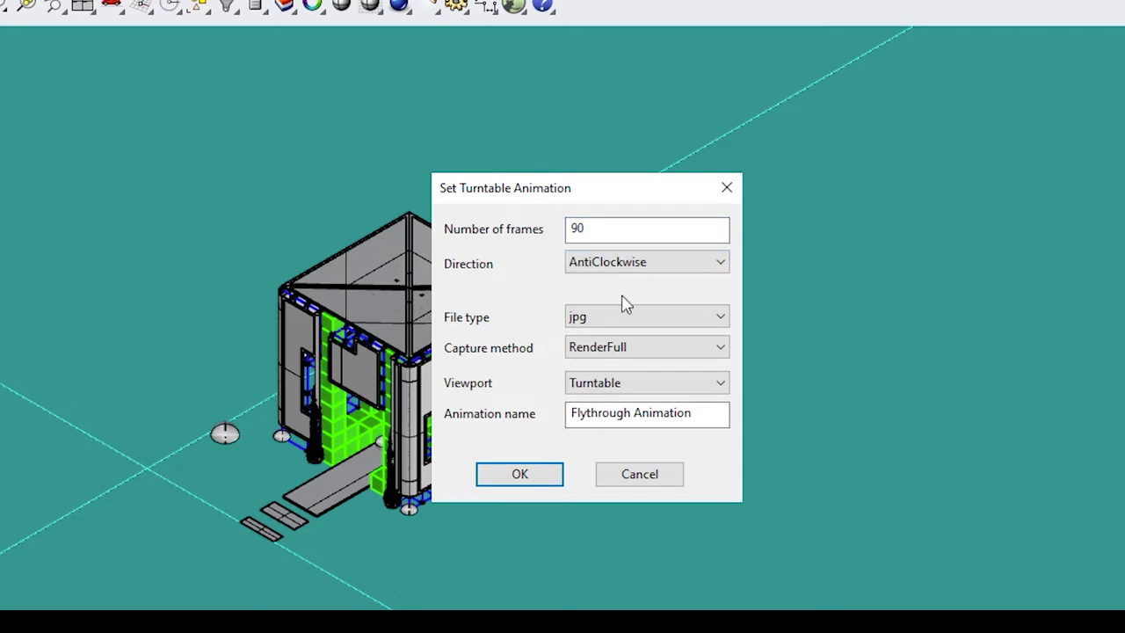
left_click(598, 315)
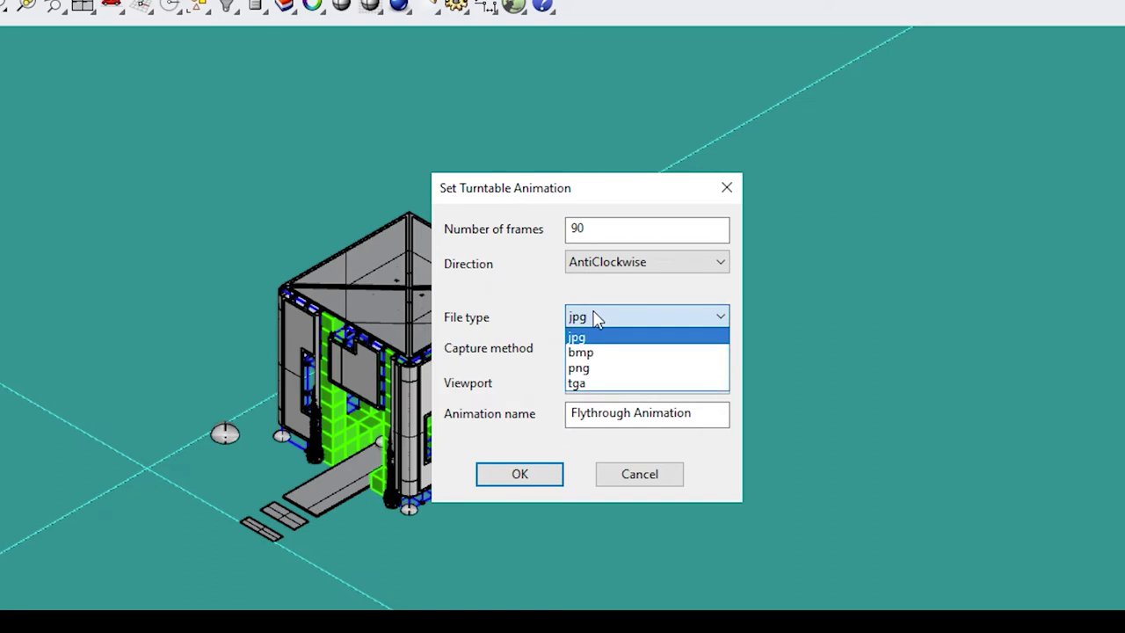
left_click(594, 318)
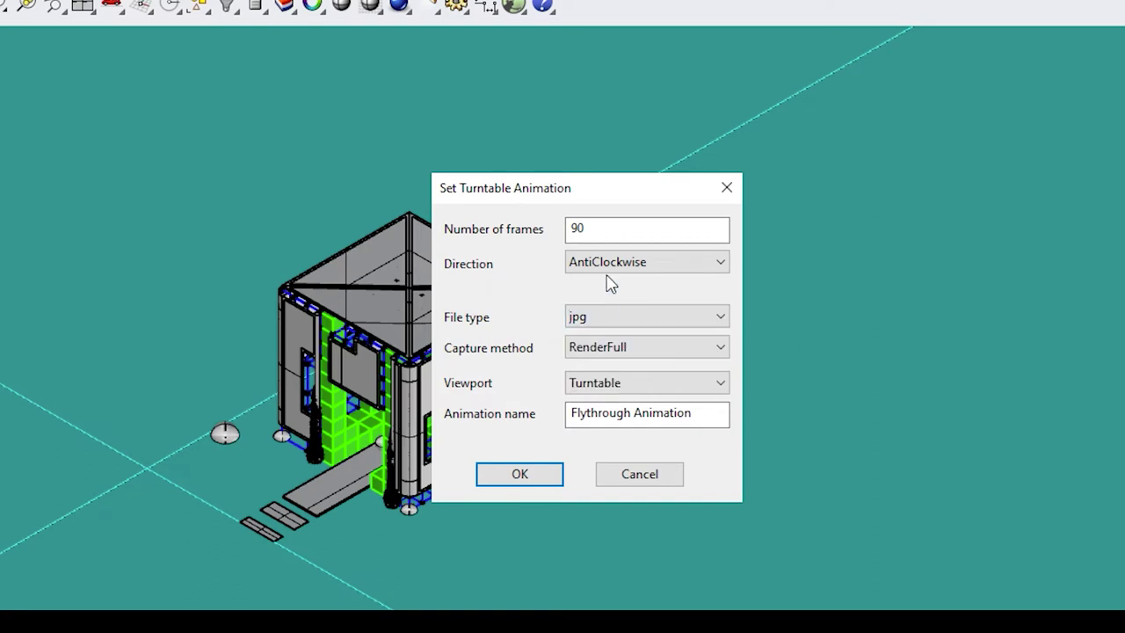
left_click(599, 351)
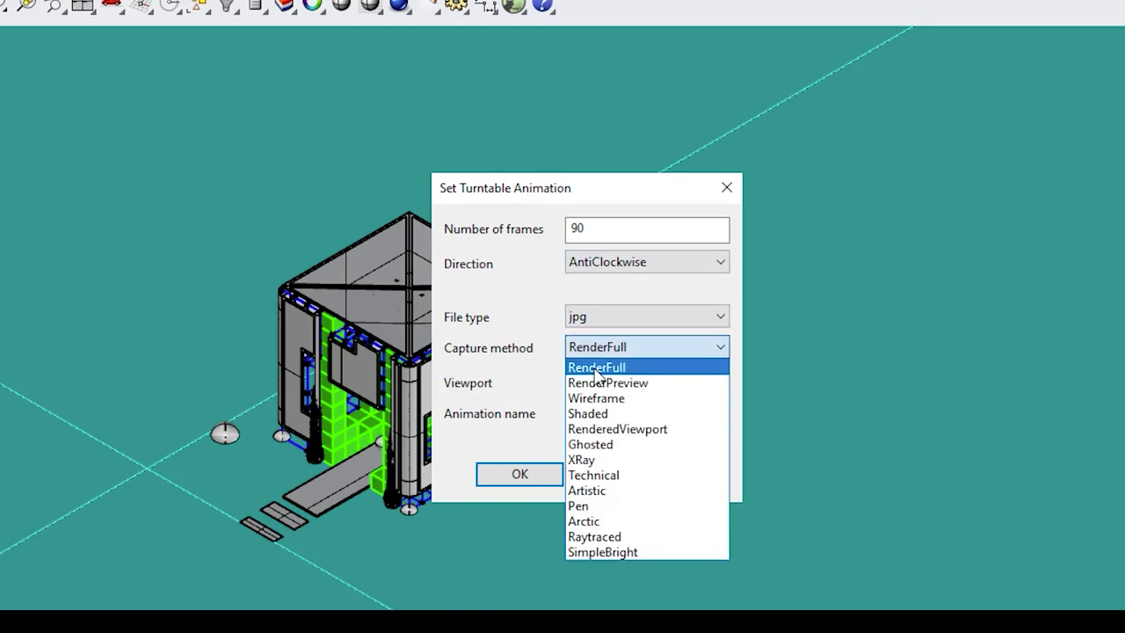
left_click(596, 370)
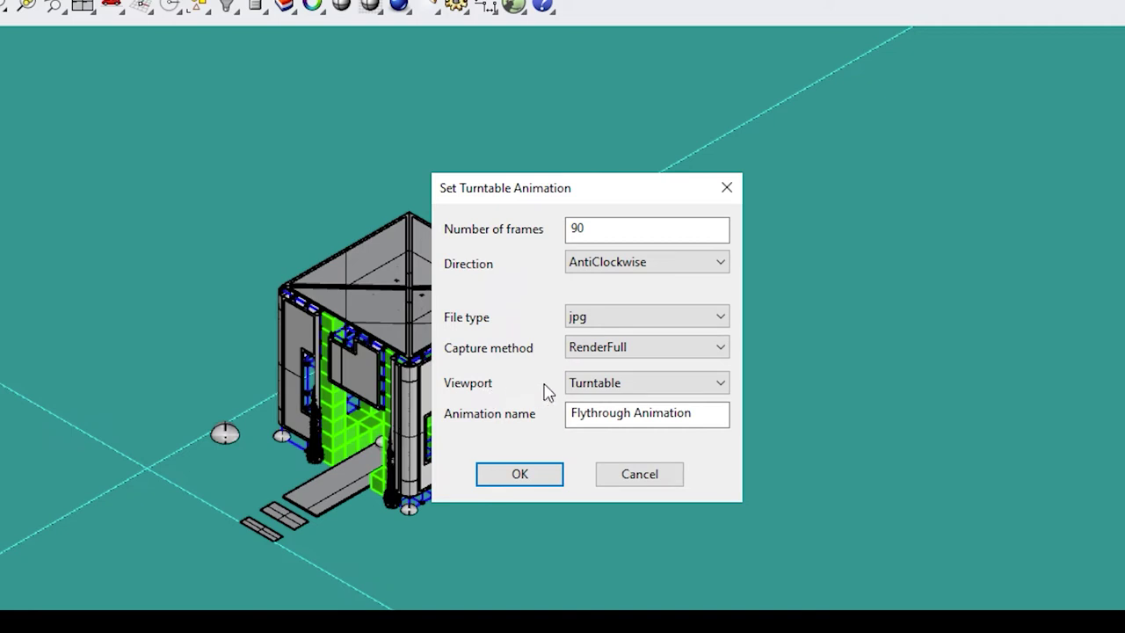
left_click(597, 386)
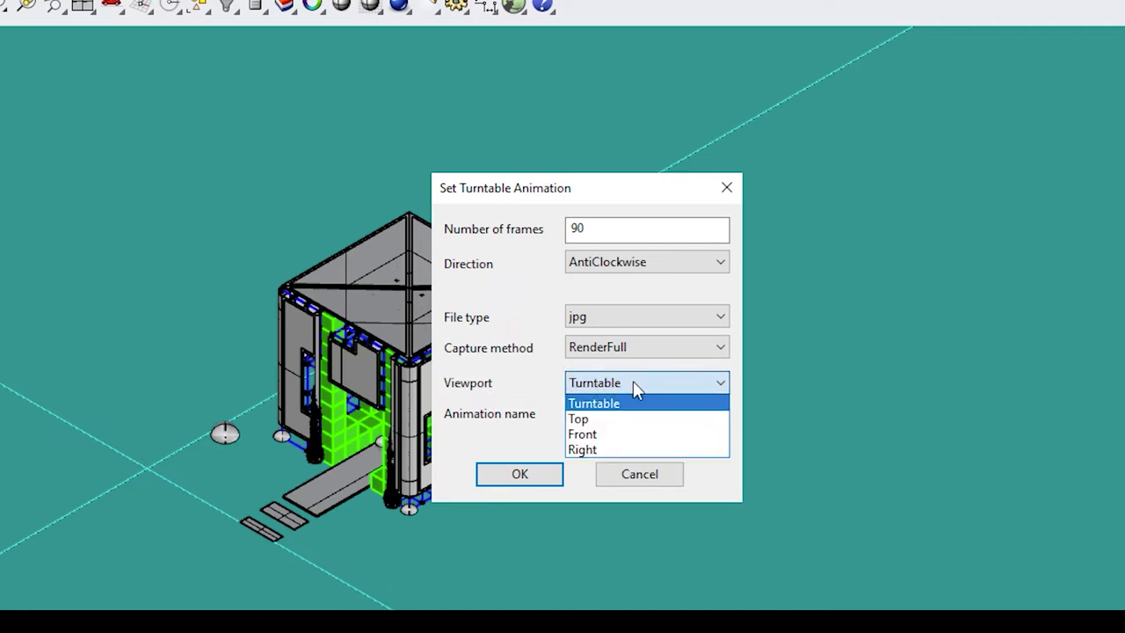
left_click(619, 403)
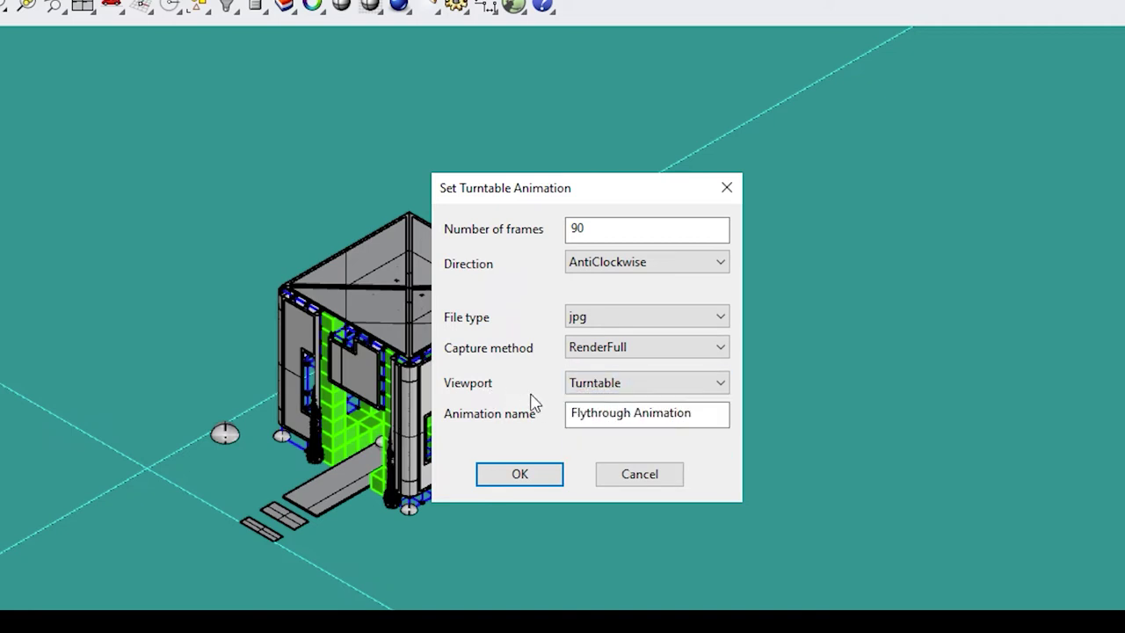
double_click(630, 413)
type("Turntable")
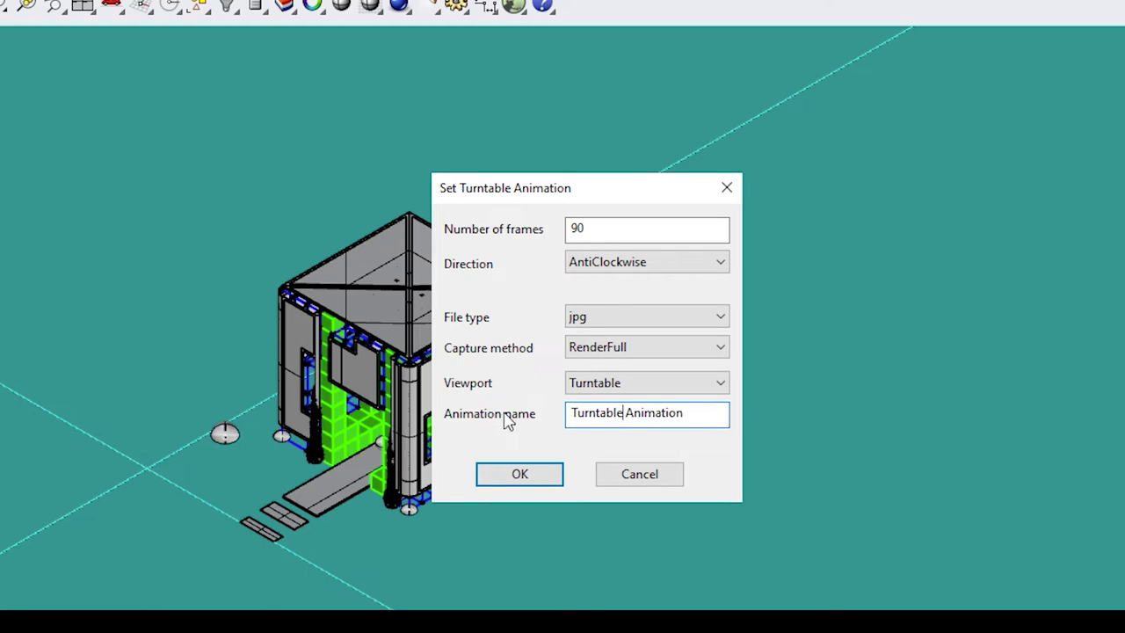
left_click(520, 475)
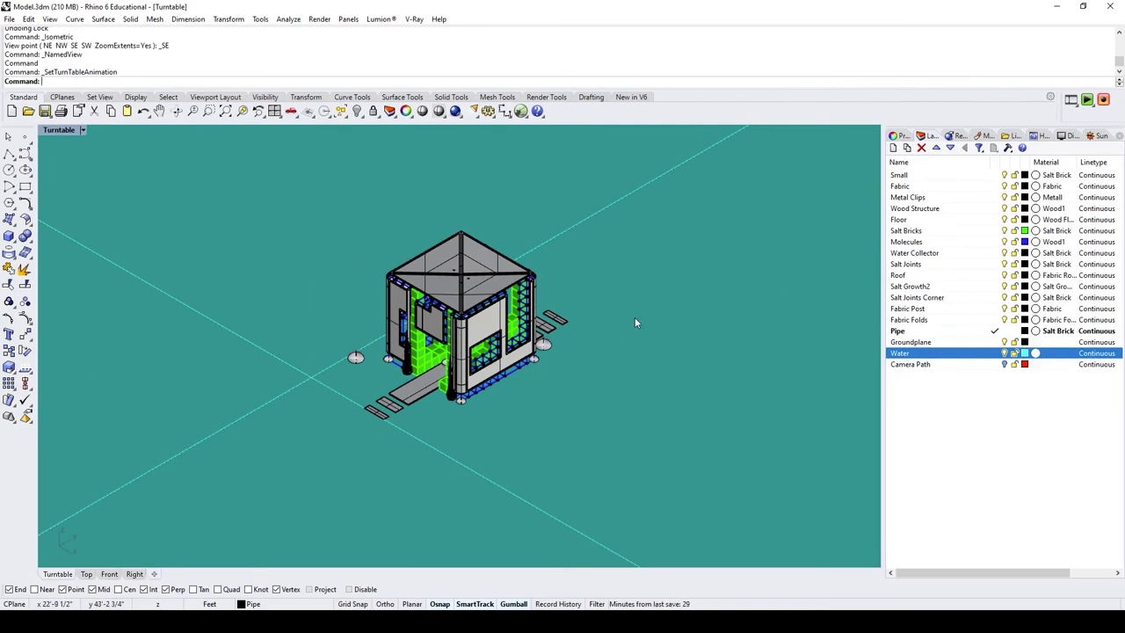
Step: Record the animation, sending the frames to the Turntable Animation target folder
left_click(1105, 103)
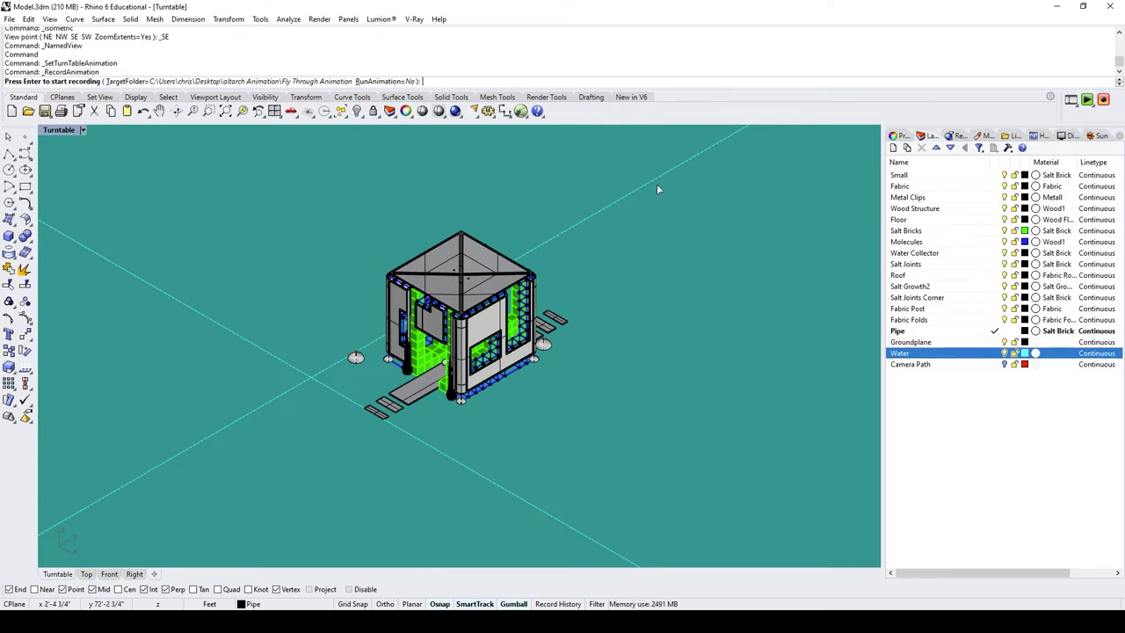
left_click(151, 81)
left_click(562, 372)
left_click(579, 414)
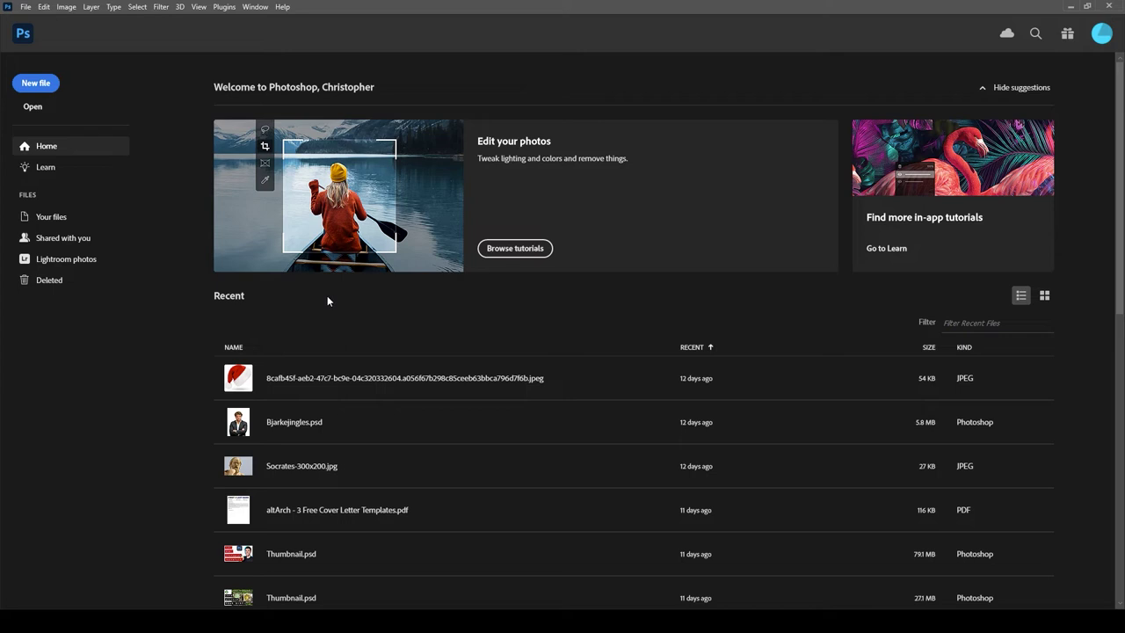
Step: Open Load Files into Stack from the File > Scripts menu
left_click(26, 9)
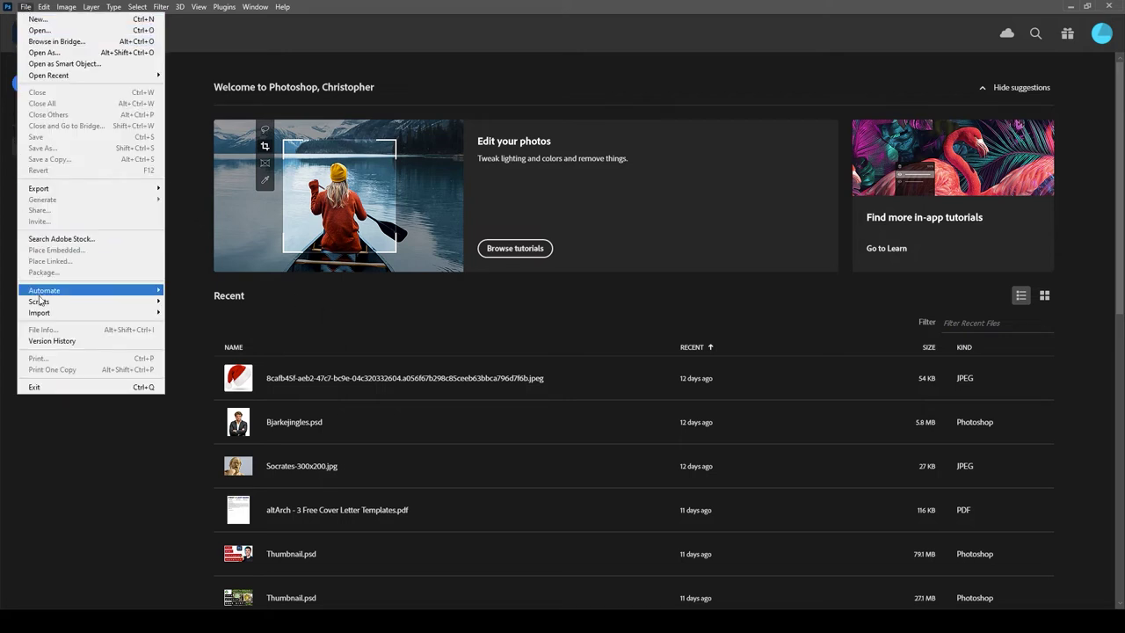
mouse_move(41, 304)
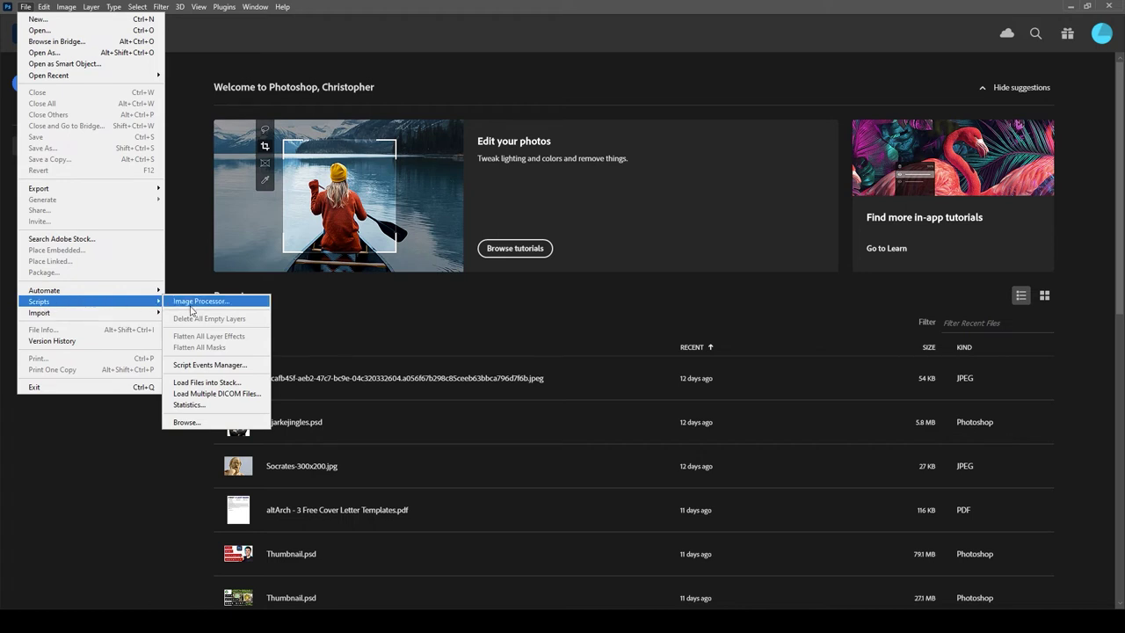
left_click(208, 385)
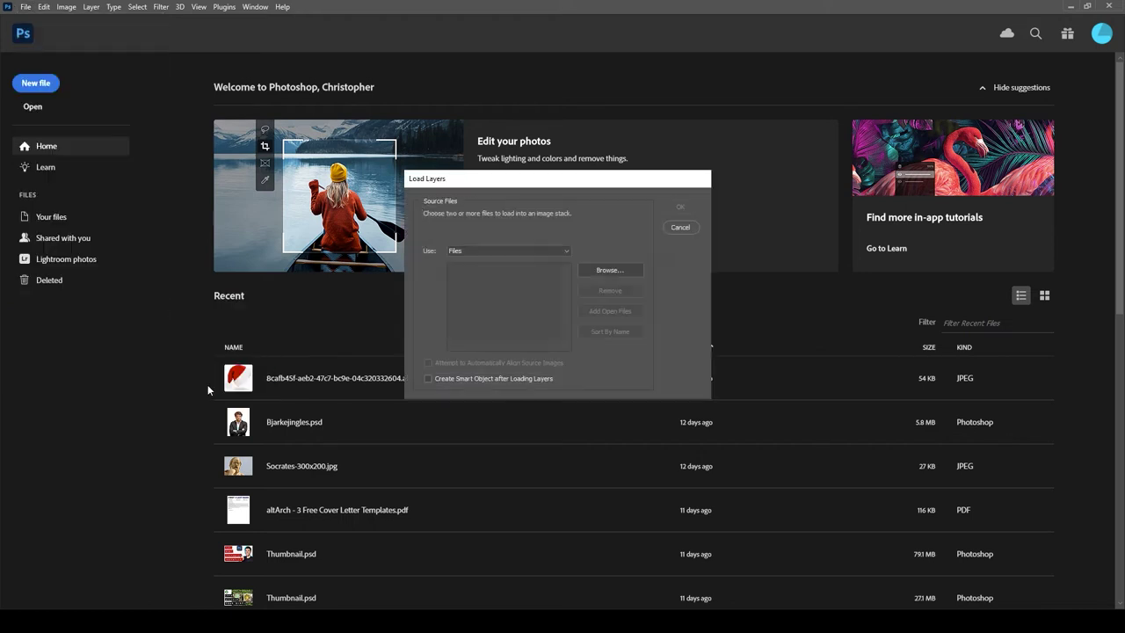
Step: Browse to the Desktop's altarch Animation > Fly Through Animation folder
left_click(607, 271)
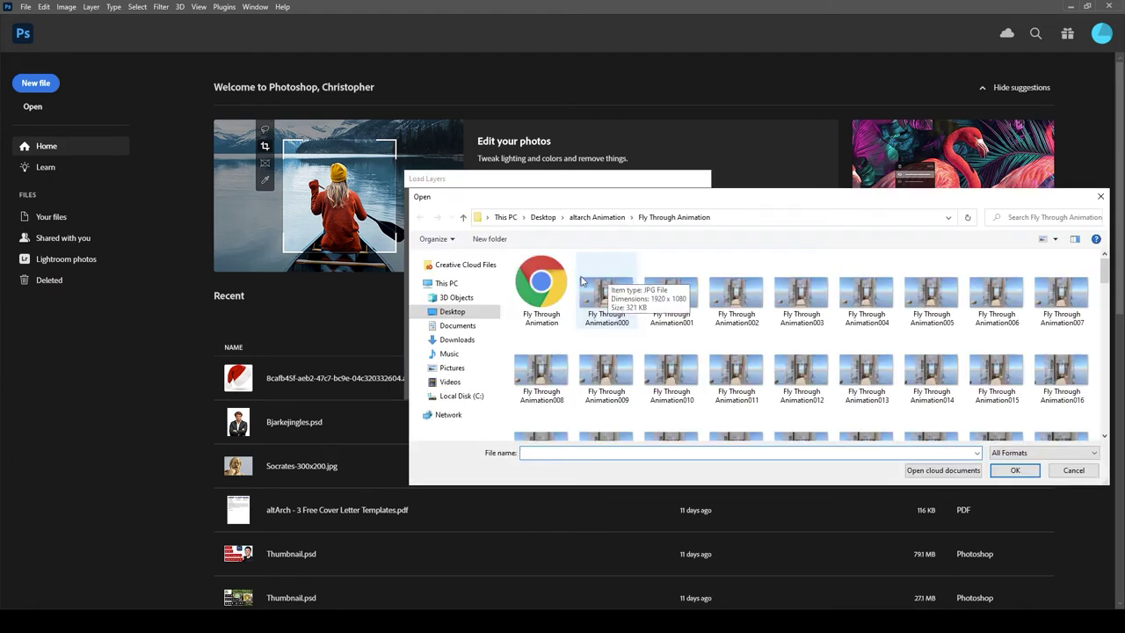
left_click(472, 313)
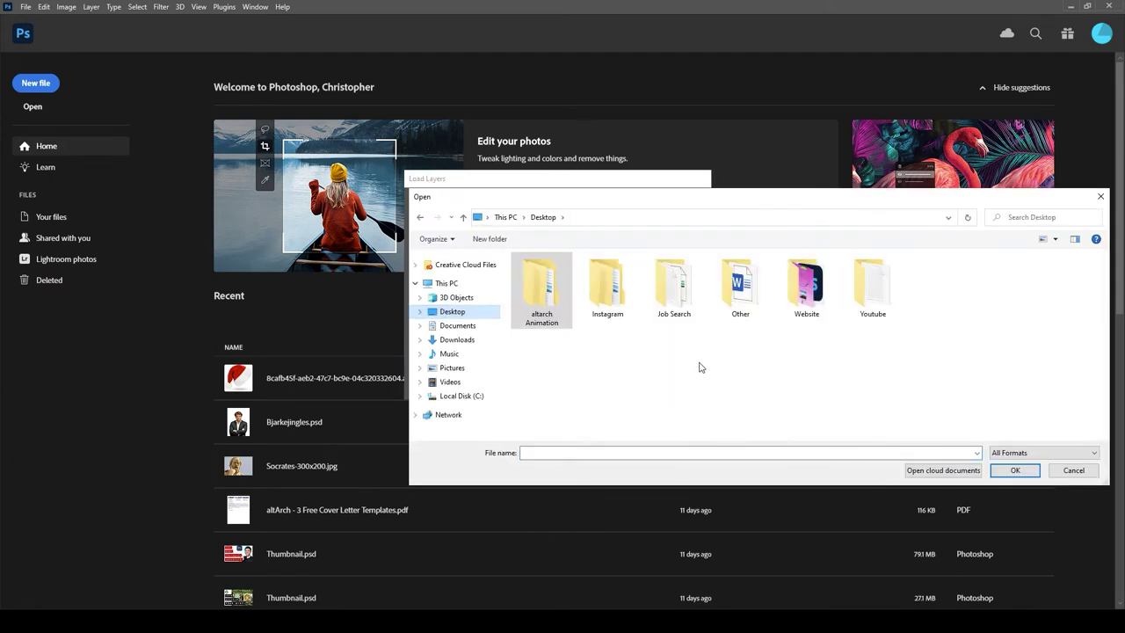
double_click(547, 290)
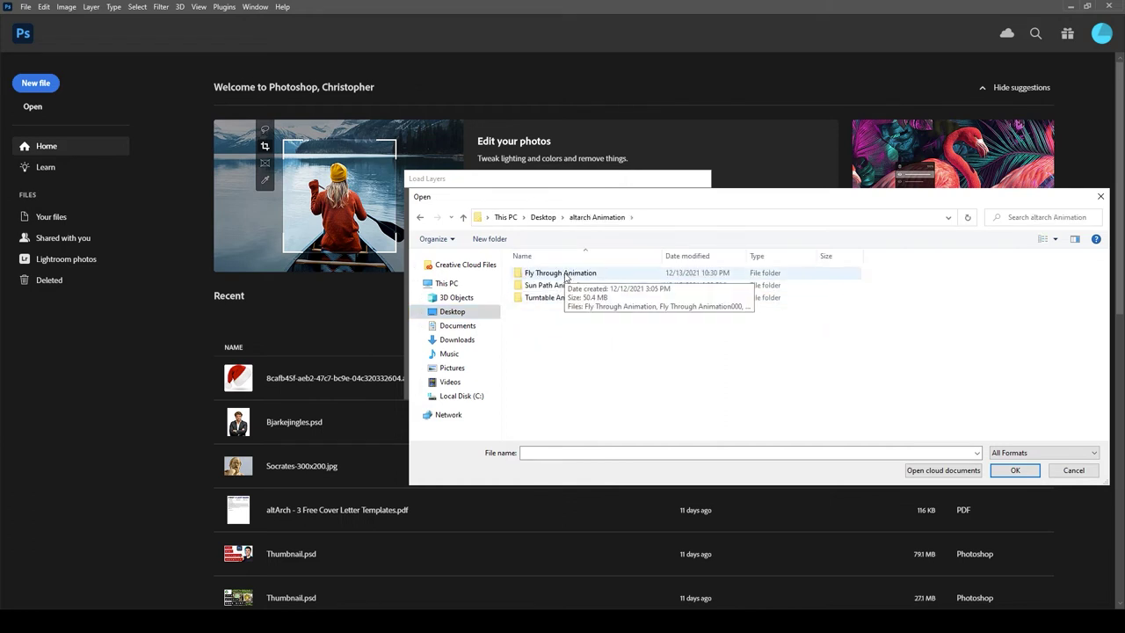
double_click(563, 274)
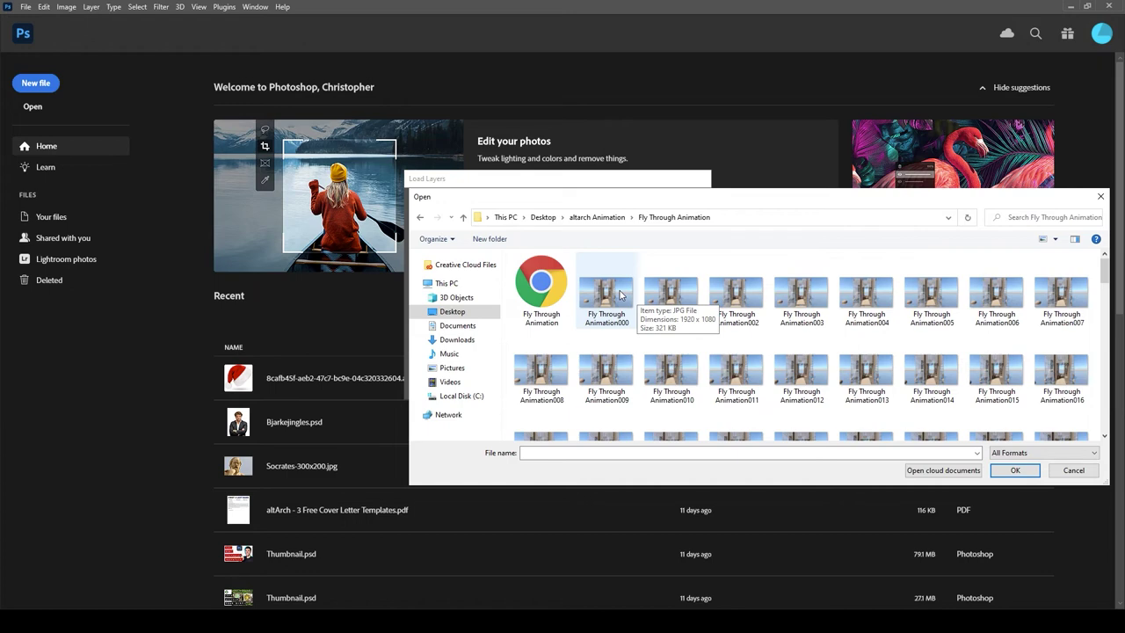
Step: Select frames Fly Through Animation000 through 149 and load them as a layer stack
left_click(620, 294)
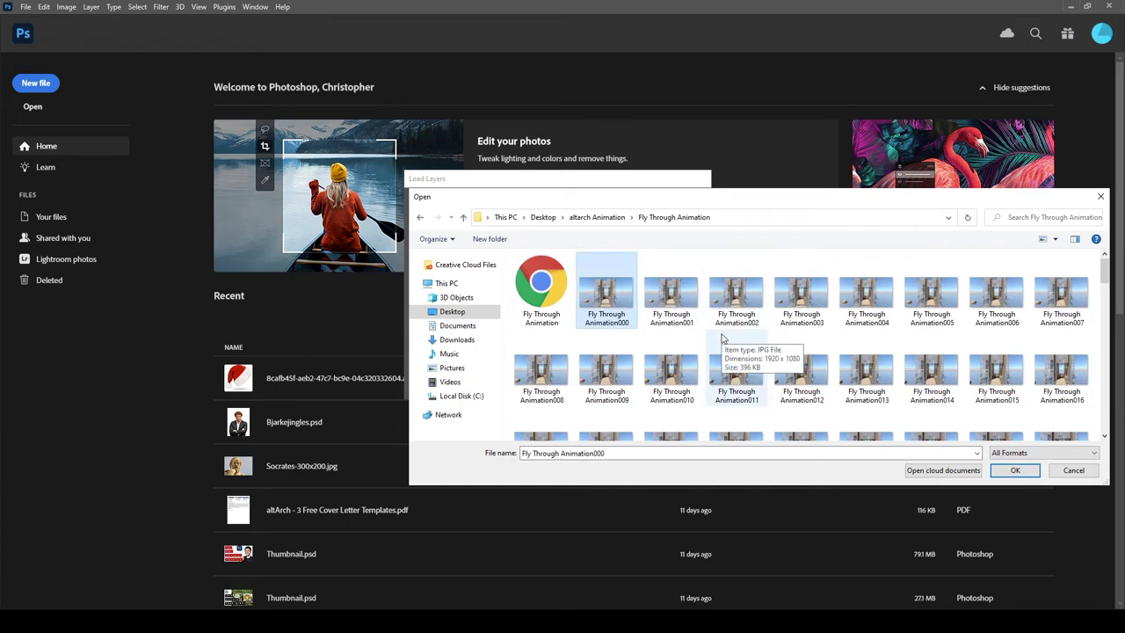
scroll(723, 339, "down", 15)
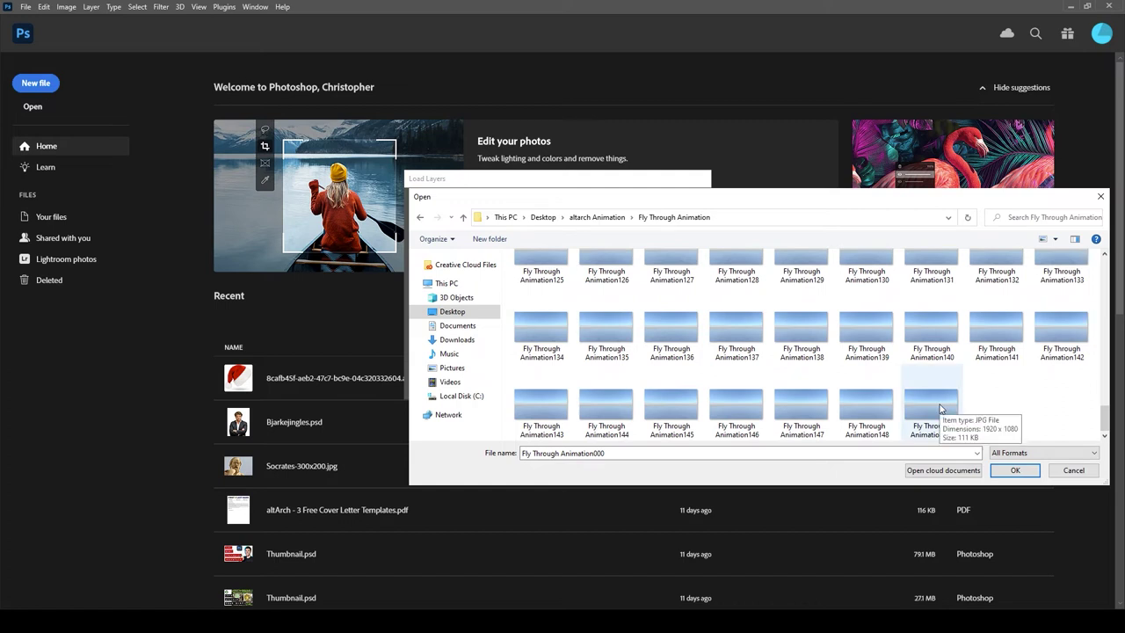
left_click(934, 409, "shift")
scroll(958, 405, "up", 15)
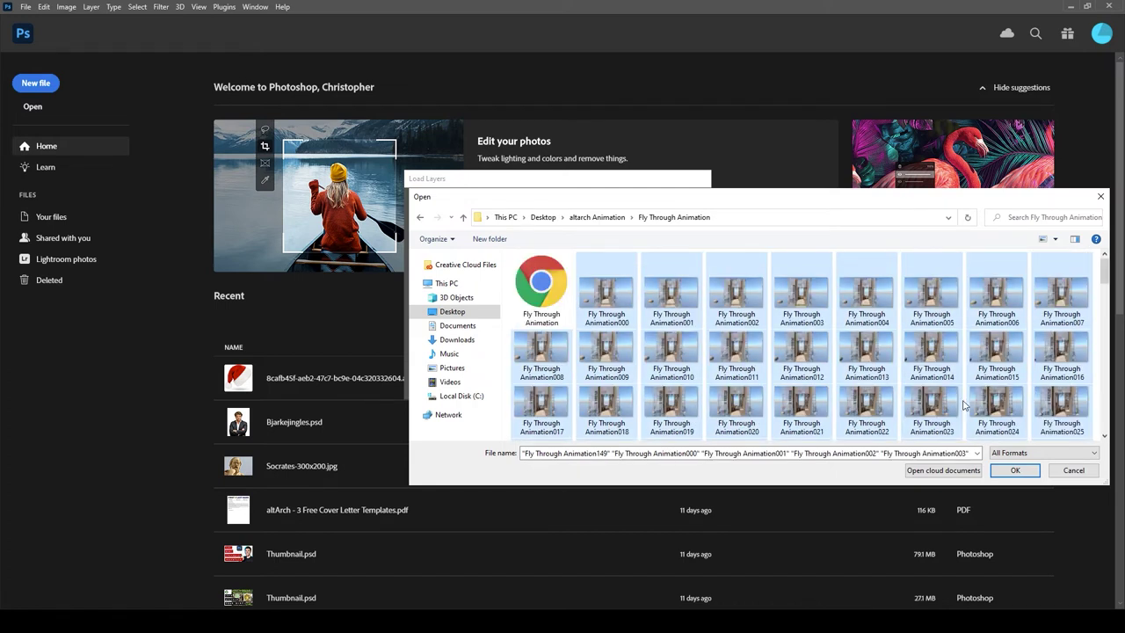
left_click(1017, 472)
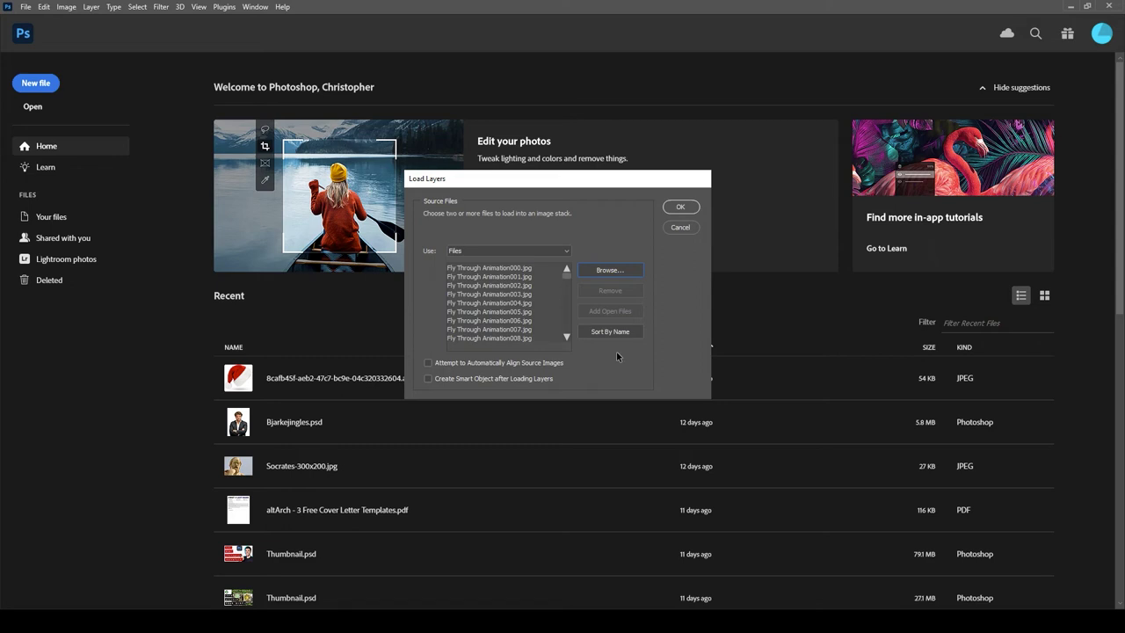
left_click_drag(565, 278, 566, 305)
scroll(571, 354, "down", 3)
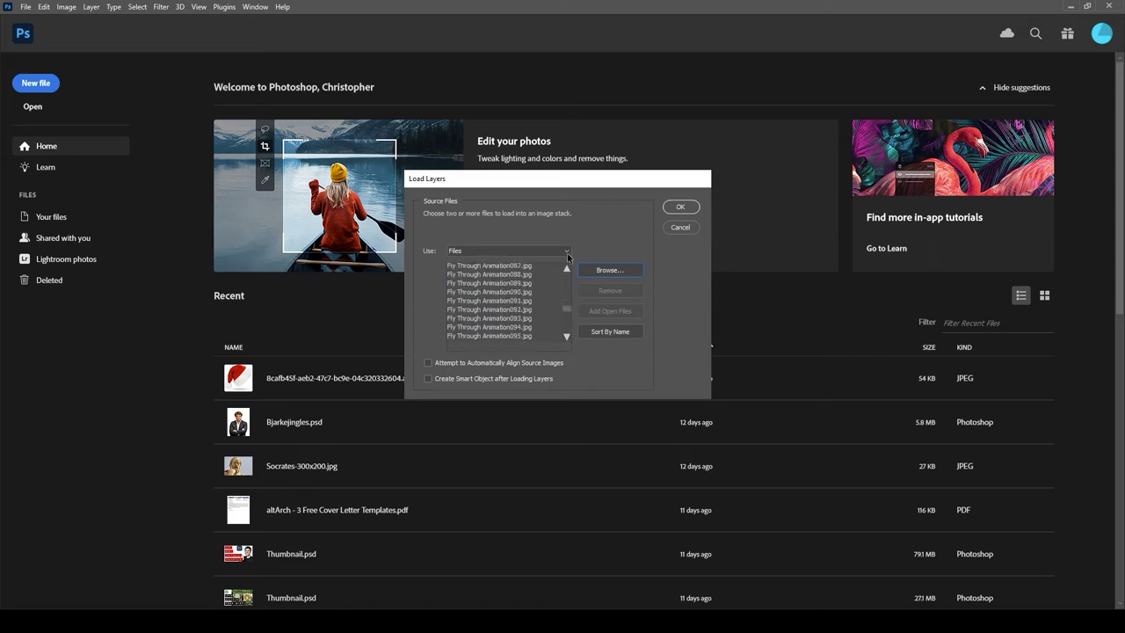
left_click(679, 208)
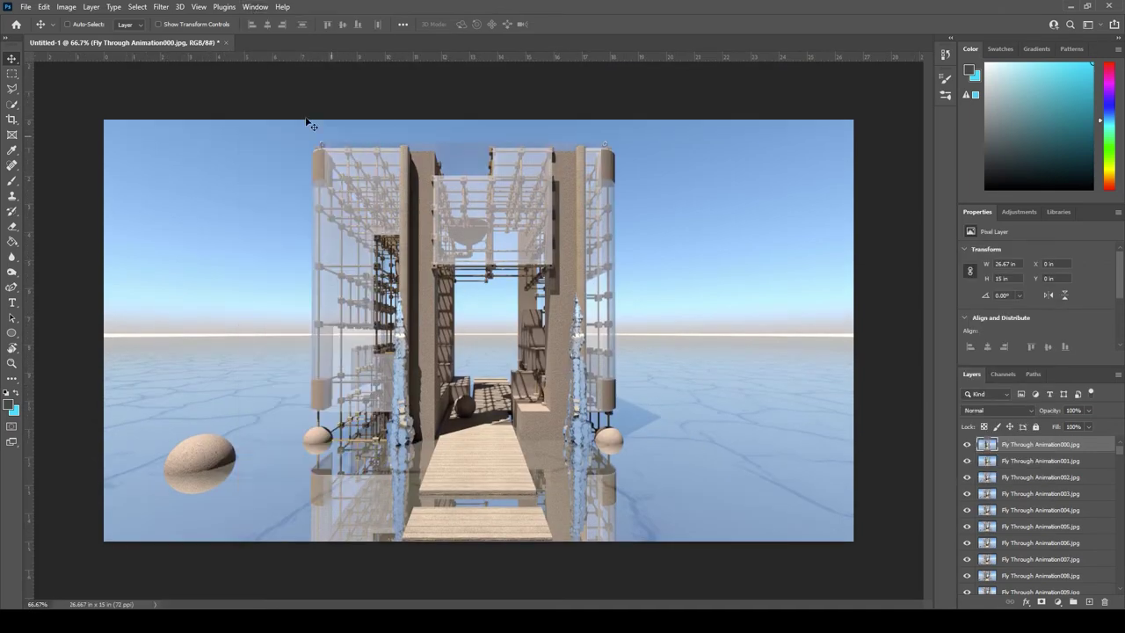
Step: Show the Timeline panel from the Window menu
left_click(256, 7)
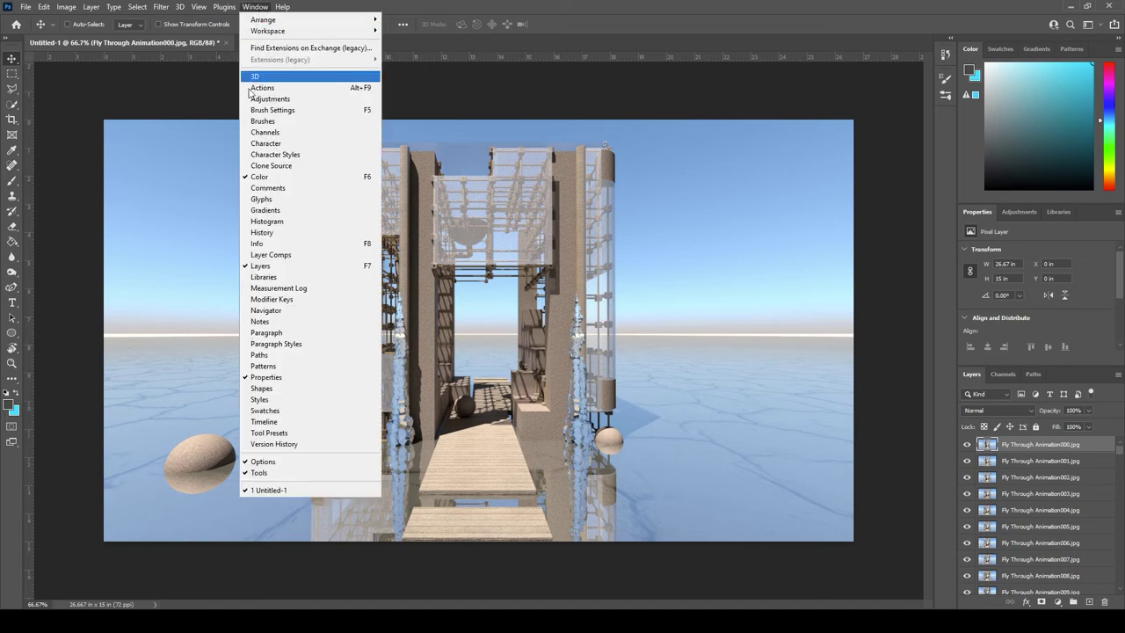
left_click(258, 423)
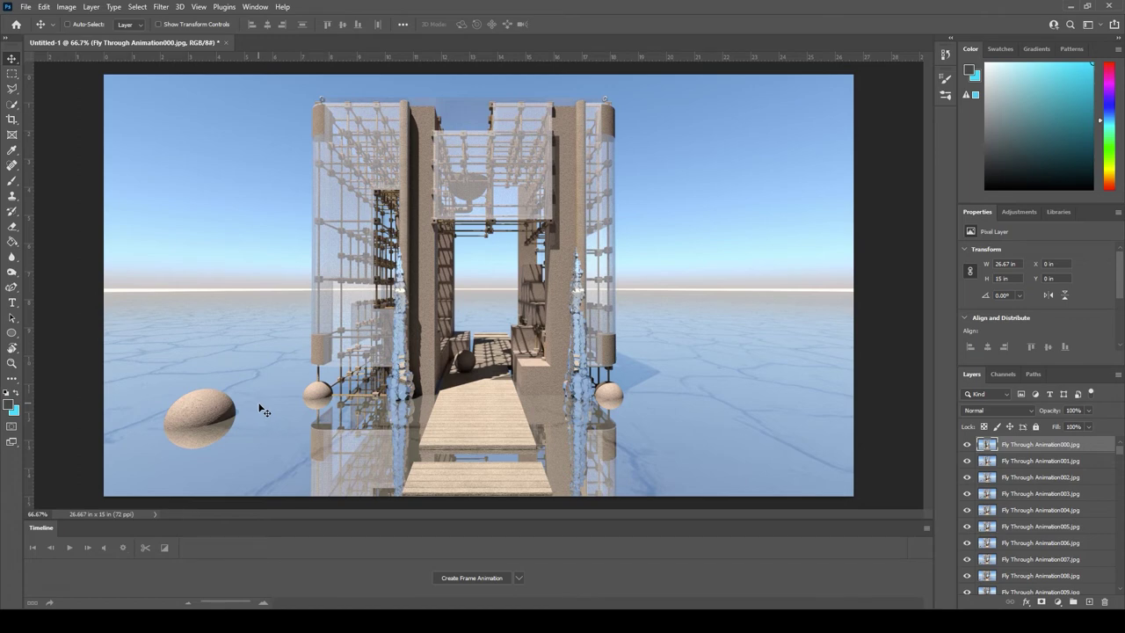
Step: Create a frame animation and make one frame from each layer
left_click(472, 579)
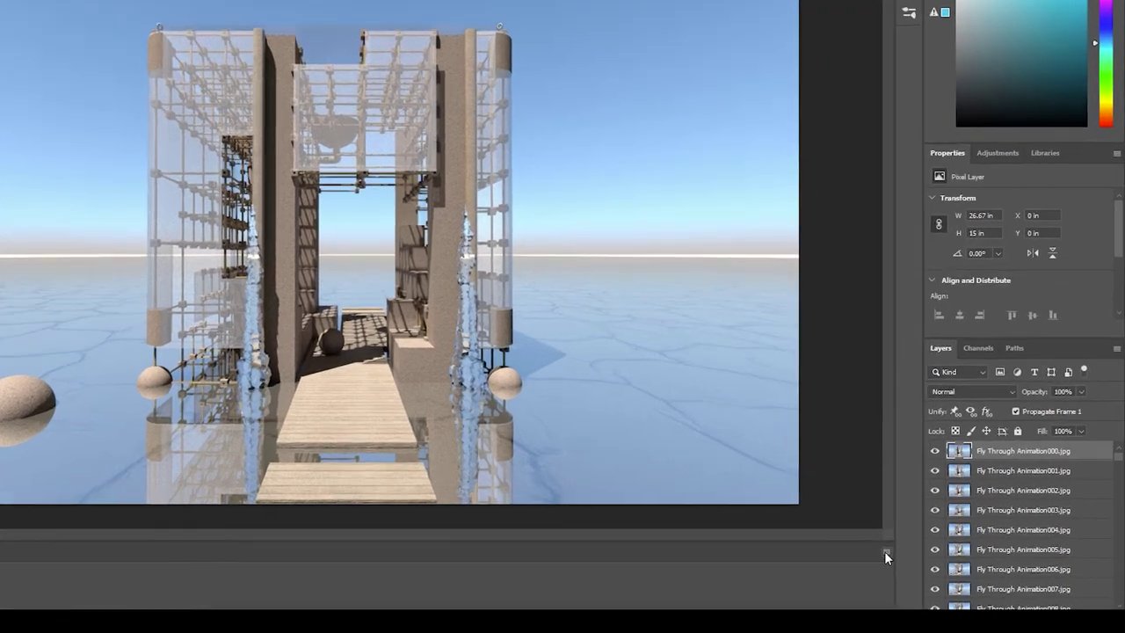
left_click(925, 545)
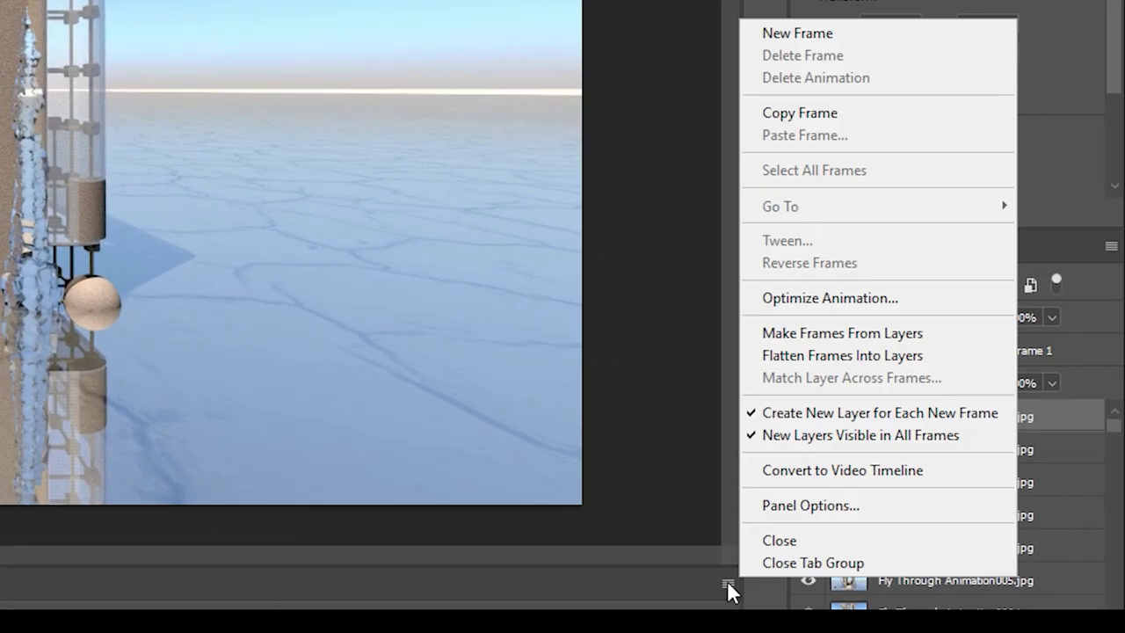
left_click(835, 334)
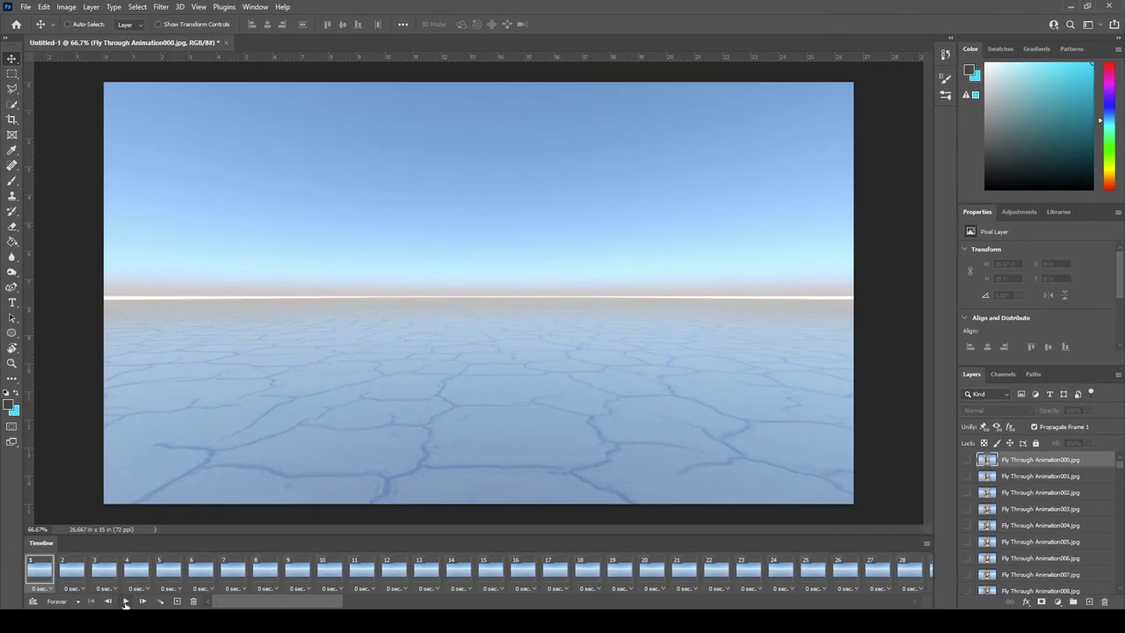
Step: Preview the animation, then stop and go back to the first frame
left_click(126, 603)
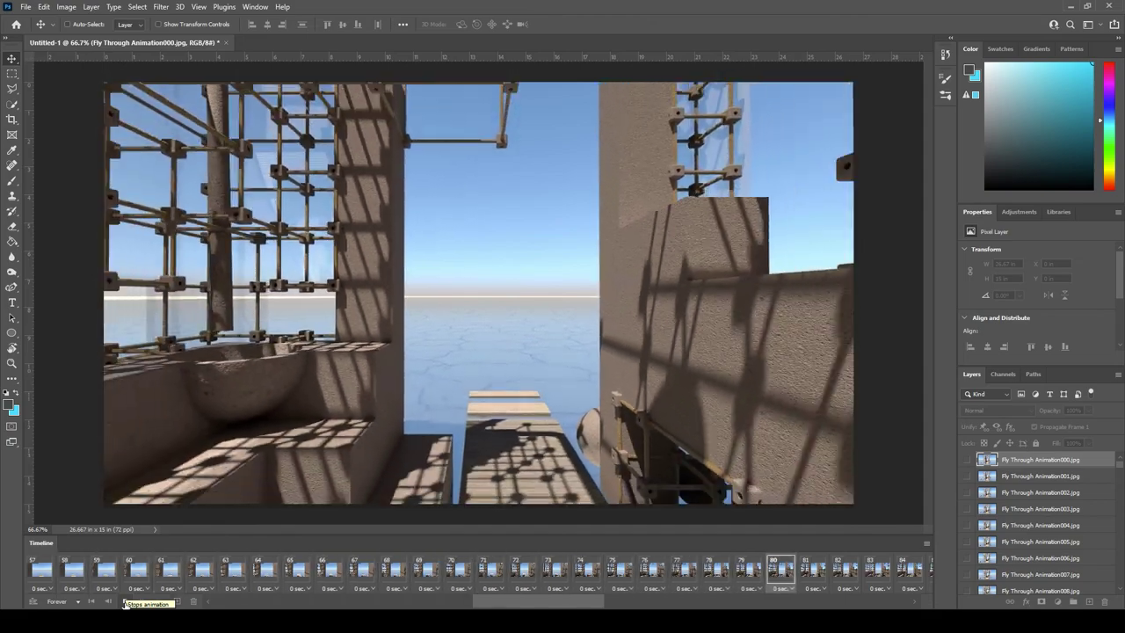
left_click(125, 603)
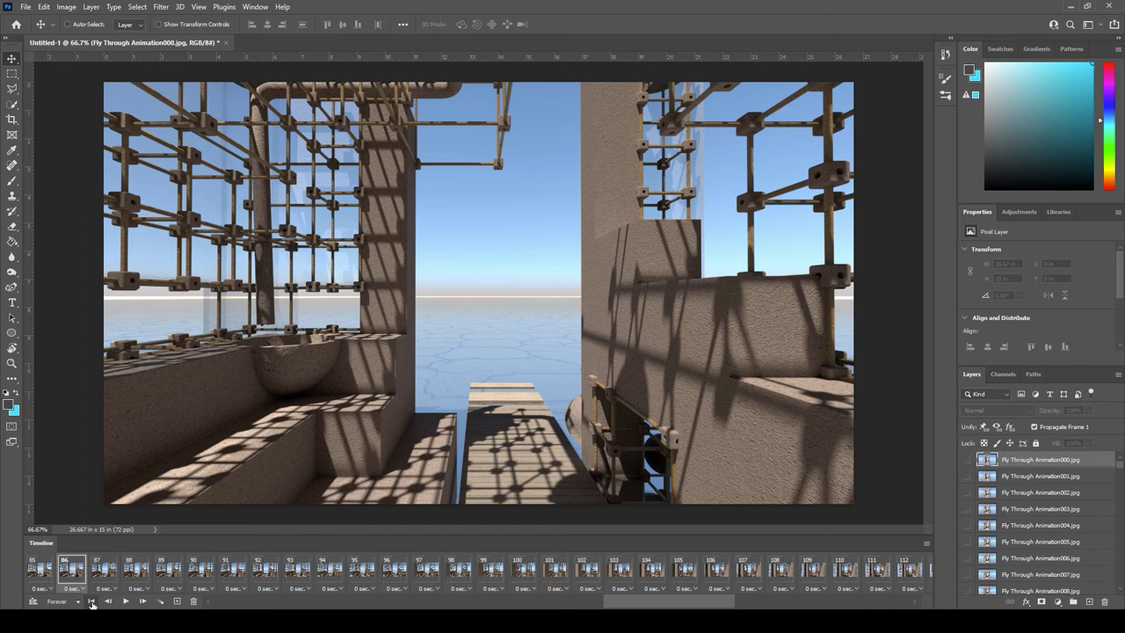
left_click(92, 603)
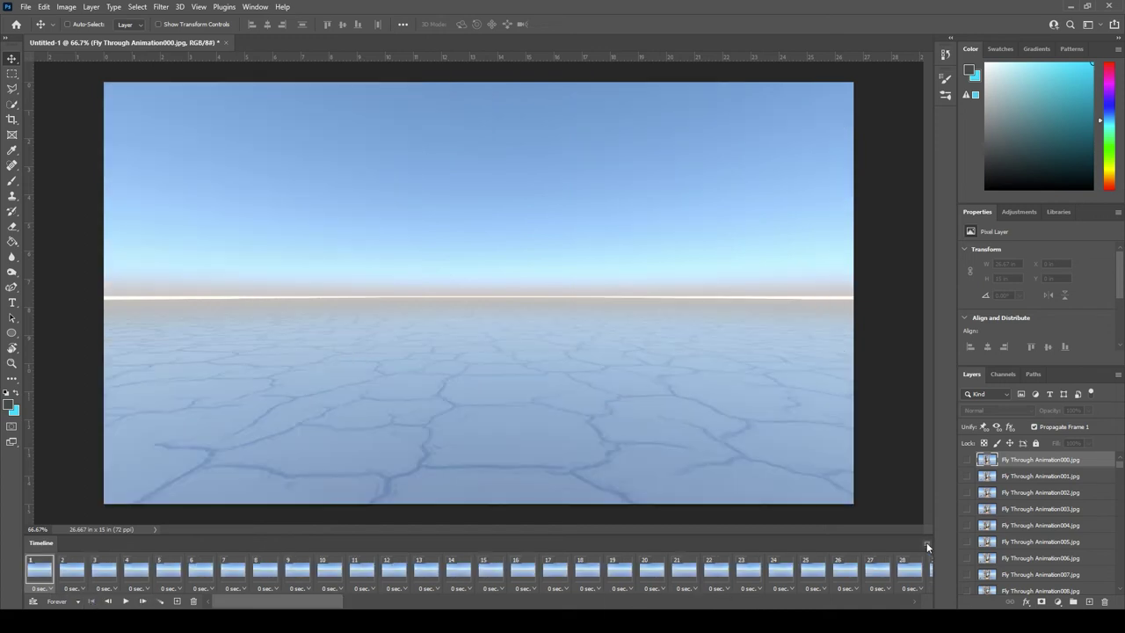
Step: Reverse the frame order and preview the reversed fly-through
left_click(927, 545)
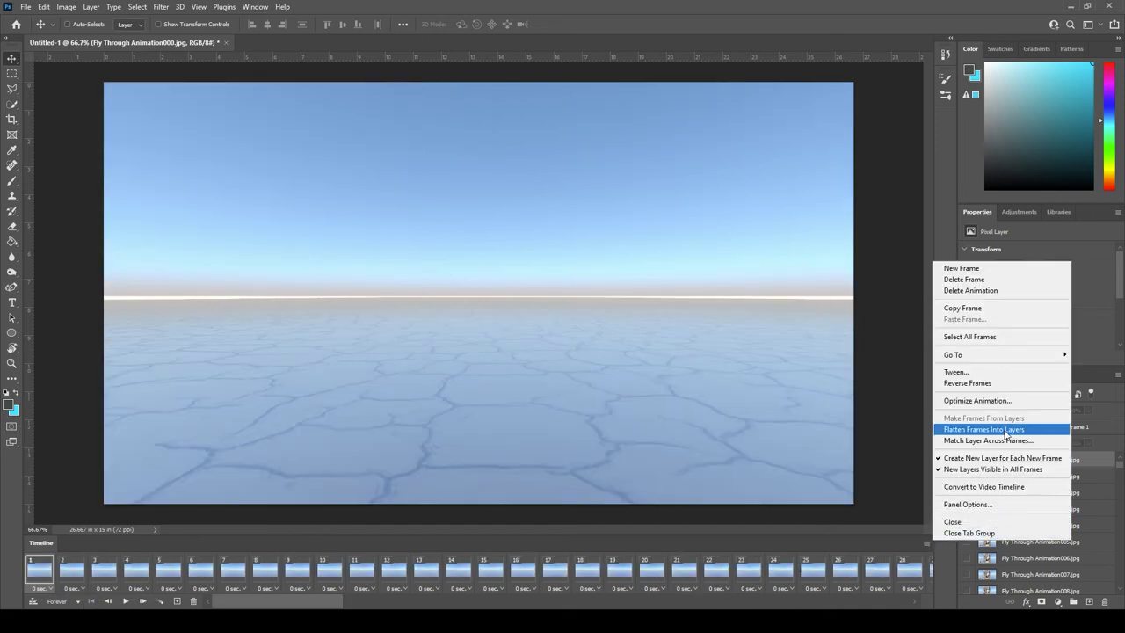
left_click(974, 383)
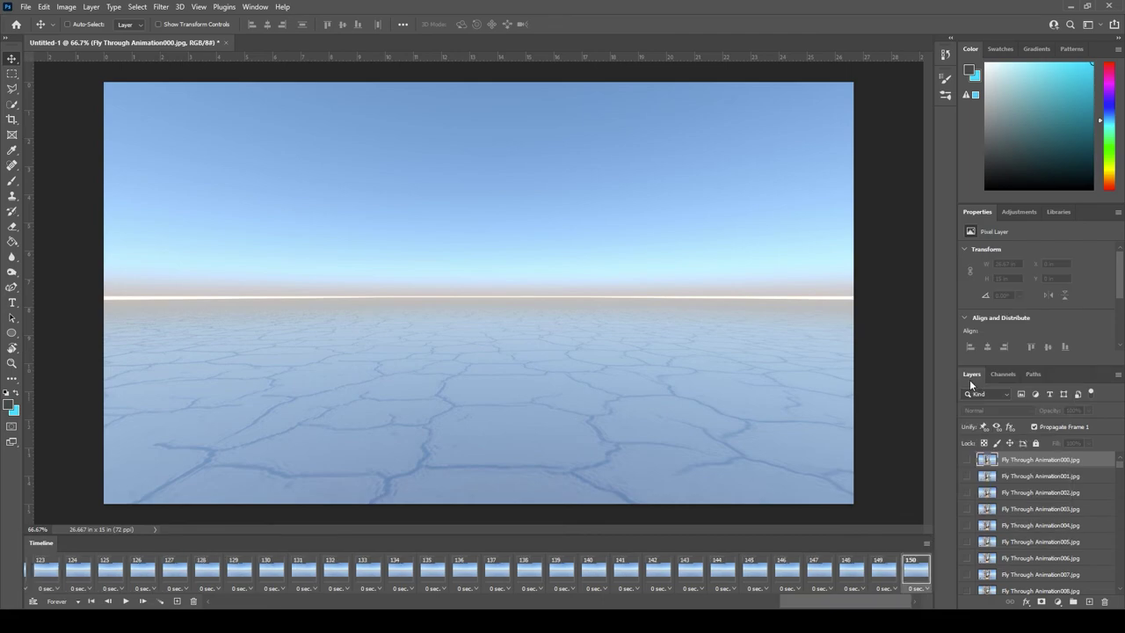
left_click(126, 602)
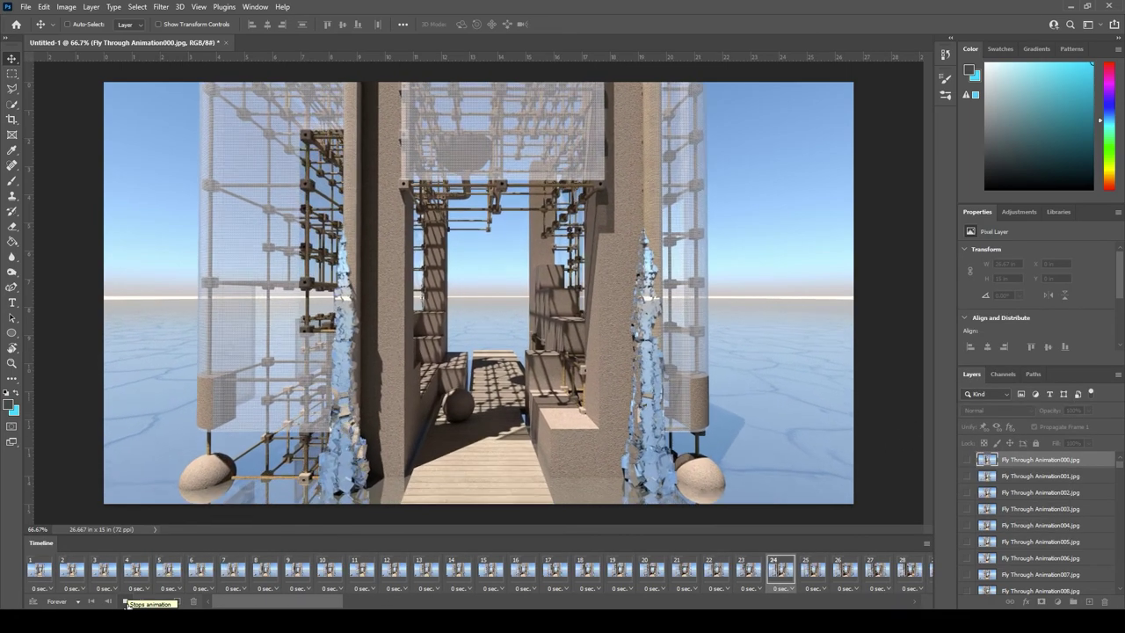
left_click(127, 602)
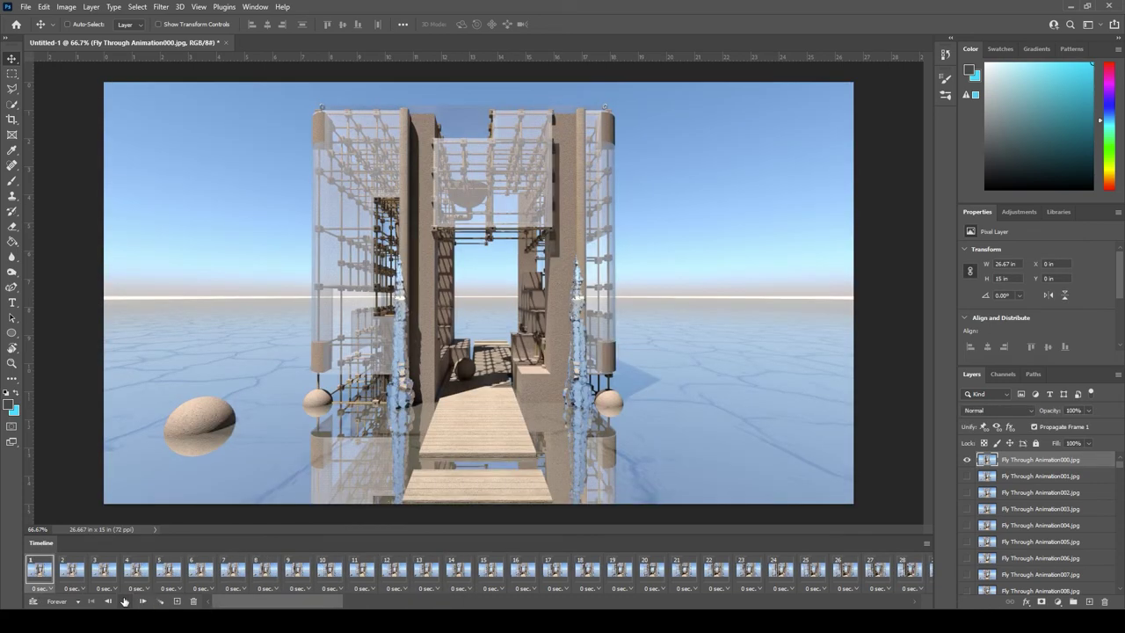
left_click(126, 601)
left_click(126, 602)
Step: Convert the frames to a video timeline, play it, and return to the start
left_click(925, 544)
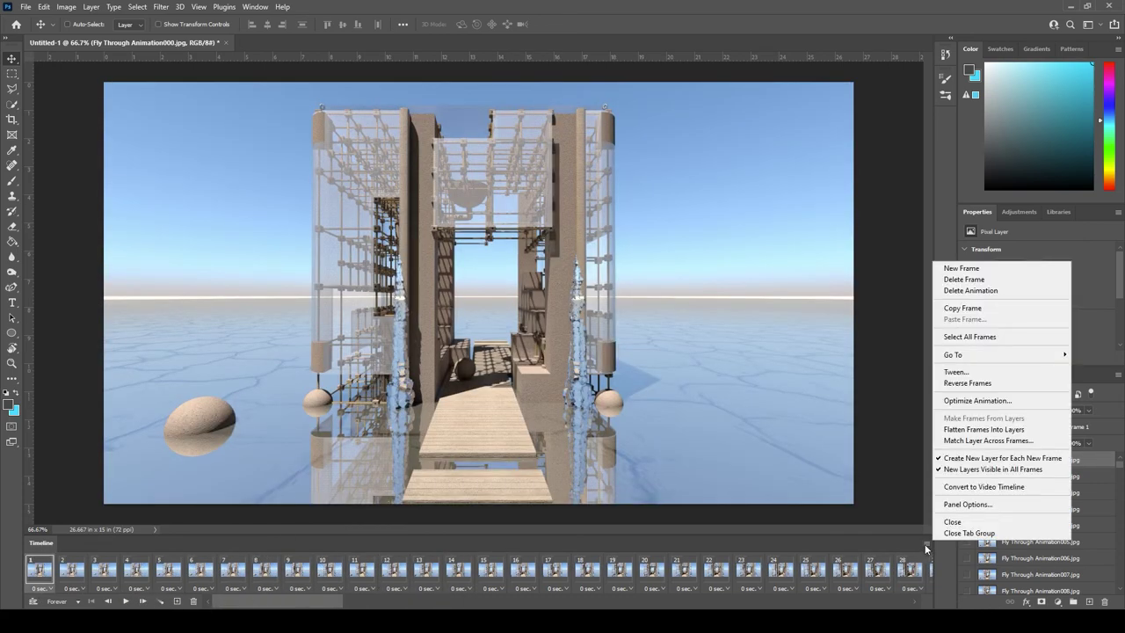
left_click(983, 486)
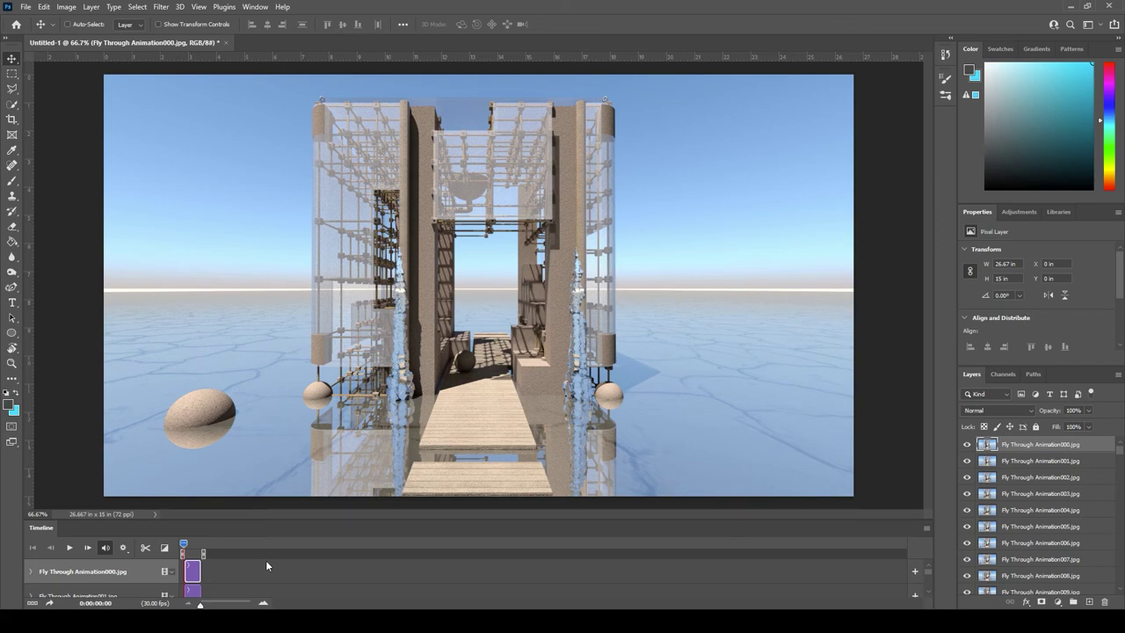
left_click(70, 547)
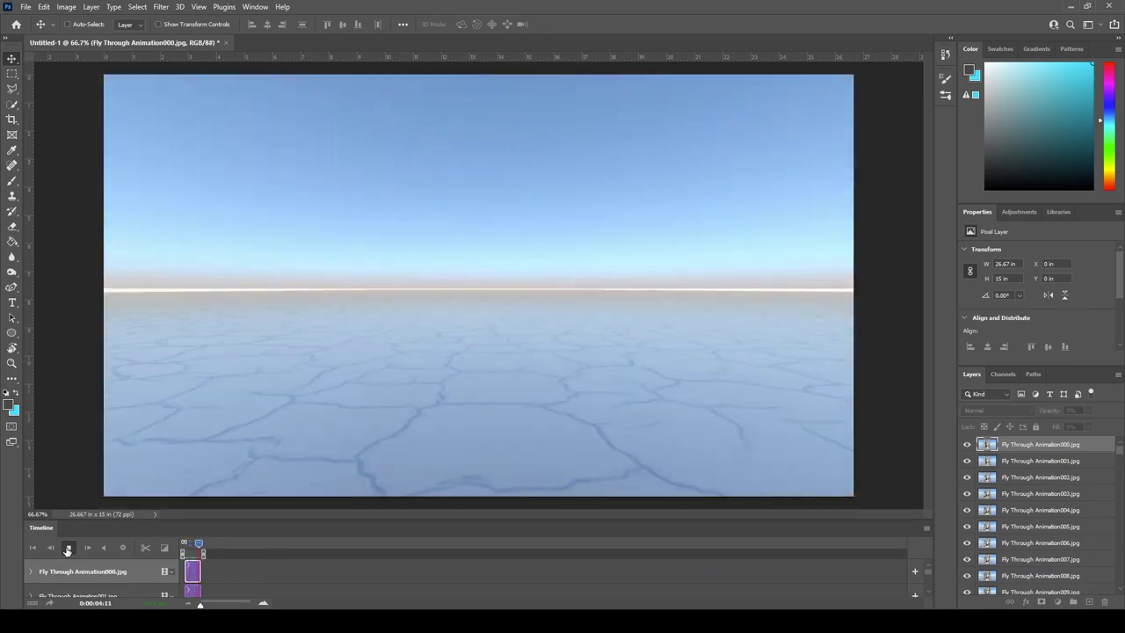
left_click(70, 548)
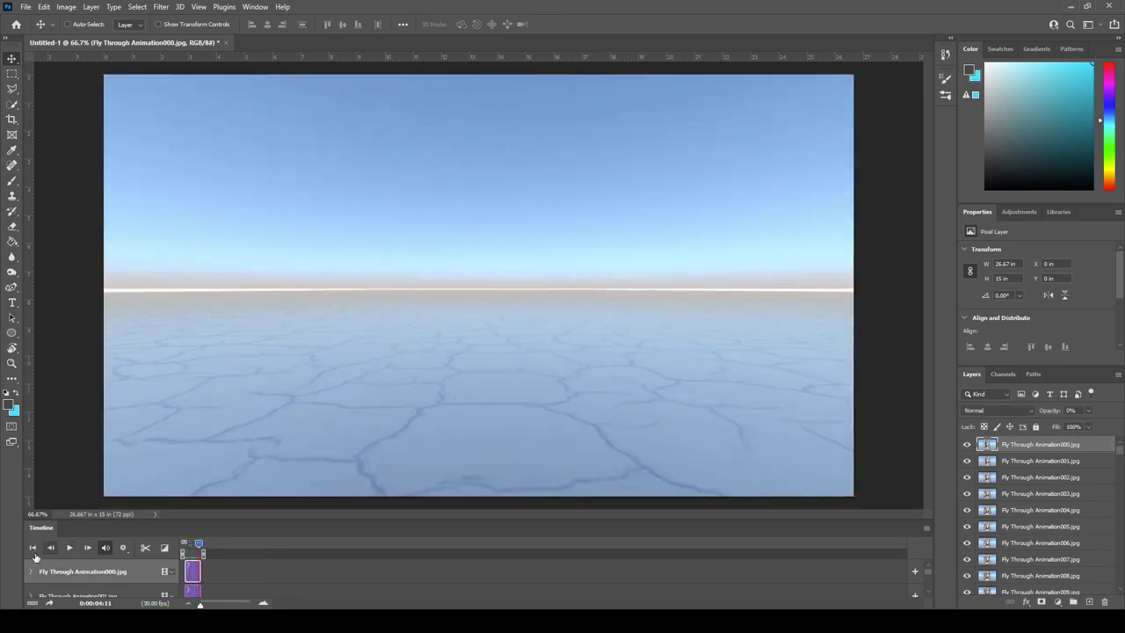
left_click(33, 547)
left_click(256, 538)
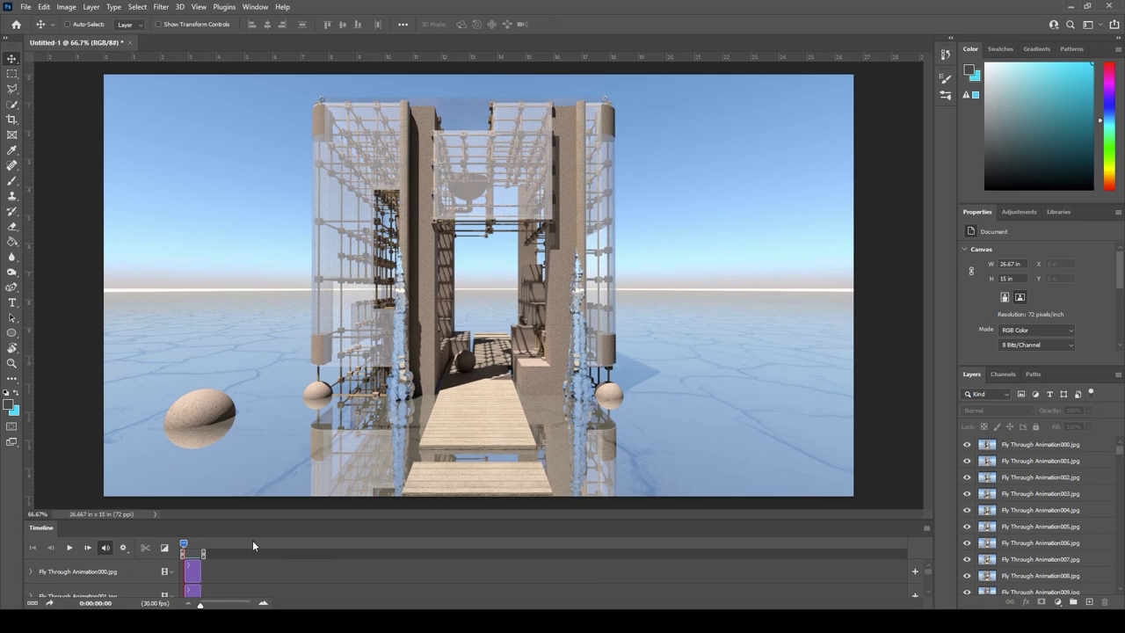
Step: Open File > Export > Save for Web (Legacy) for GIF export
left_click(24, 8)
mouse_move(89, 193)
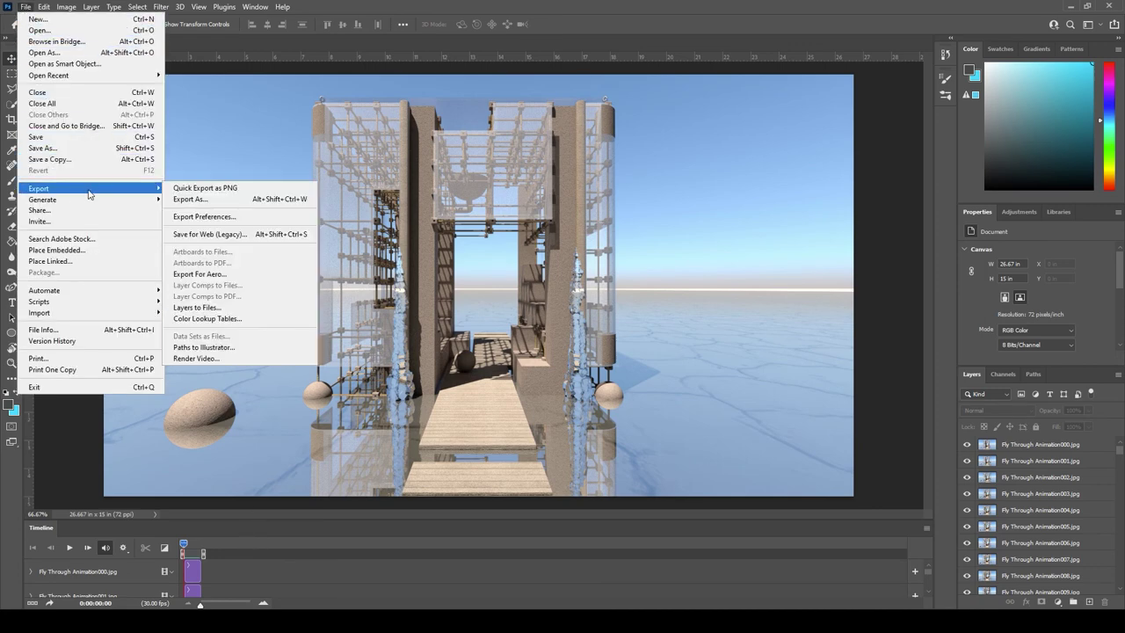
left_click(211, 234)
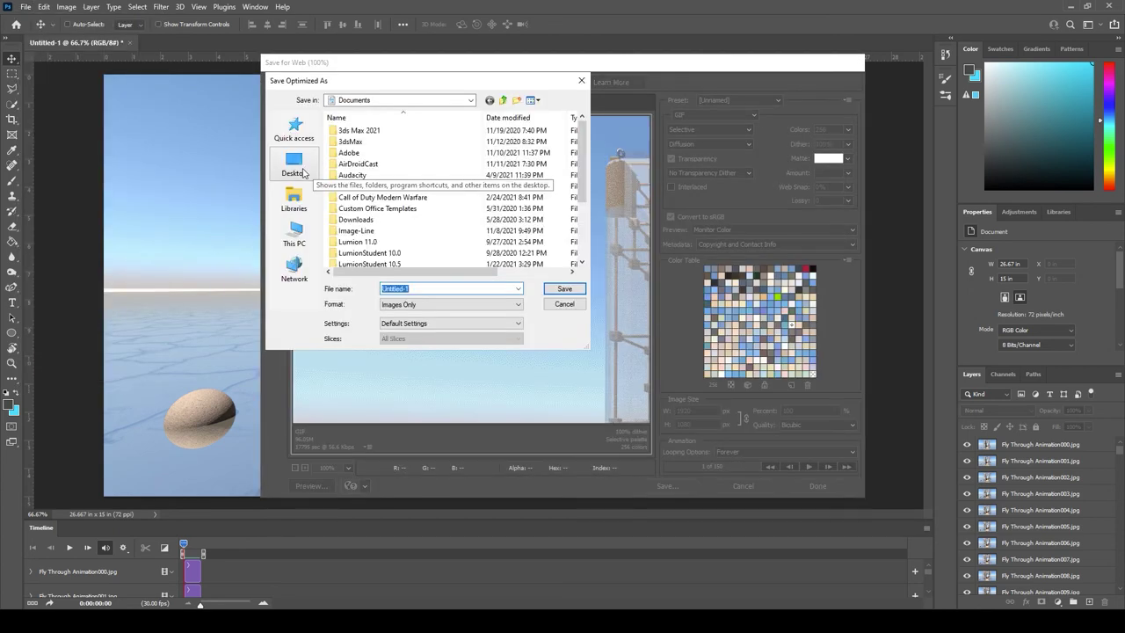
Step: Save the GIF into Desktop > altarch Animation under a new file name
left_click(294, 167)
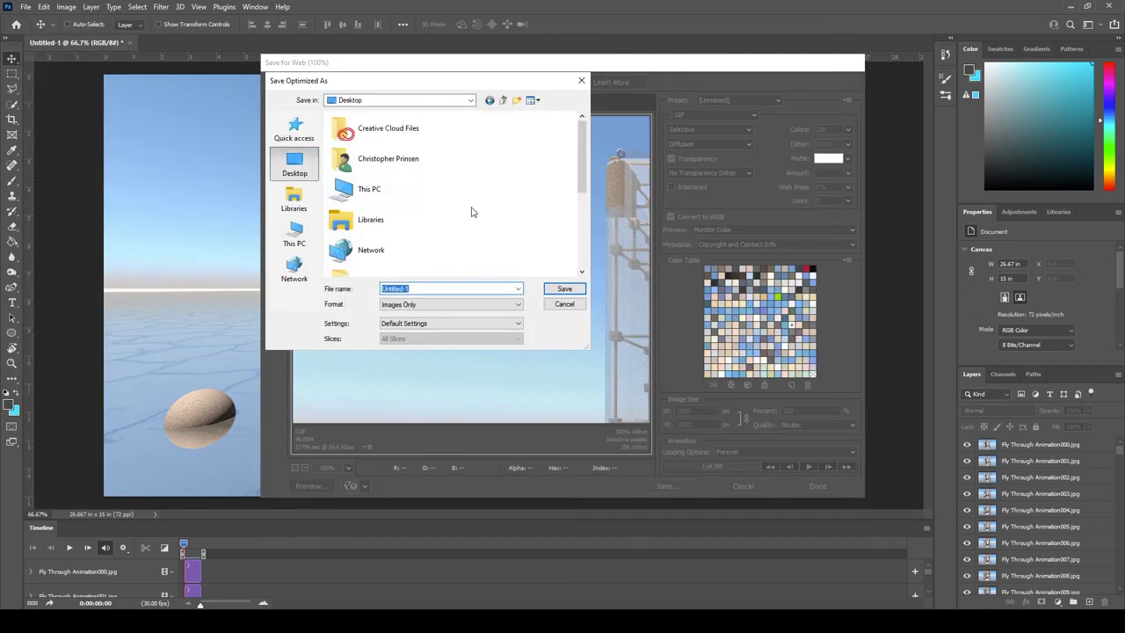
scroll(581, 159, "down", 1)
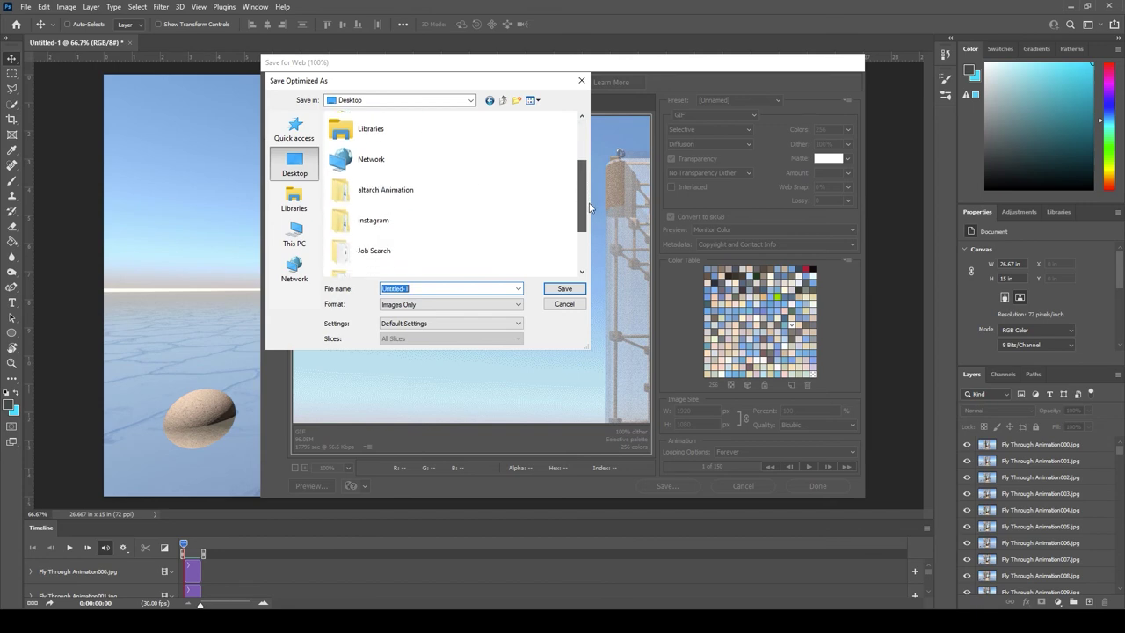
double_click(370, 189)
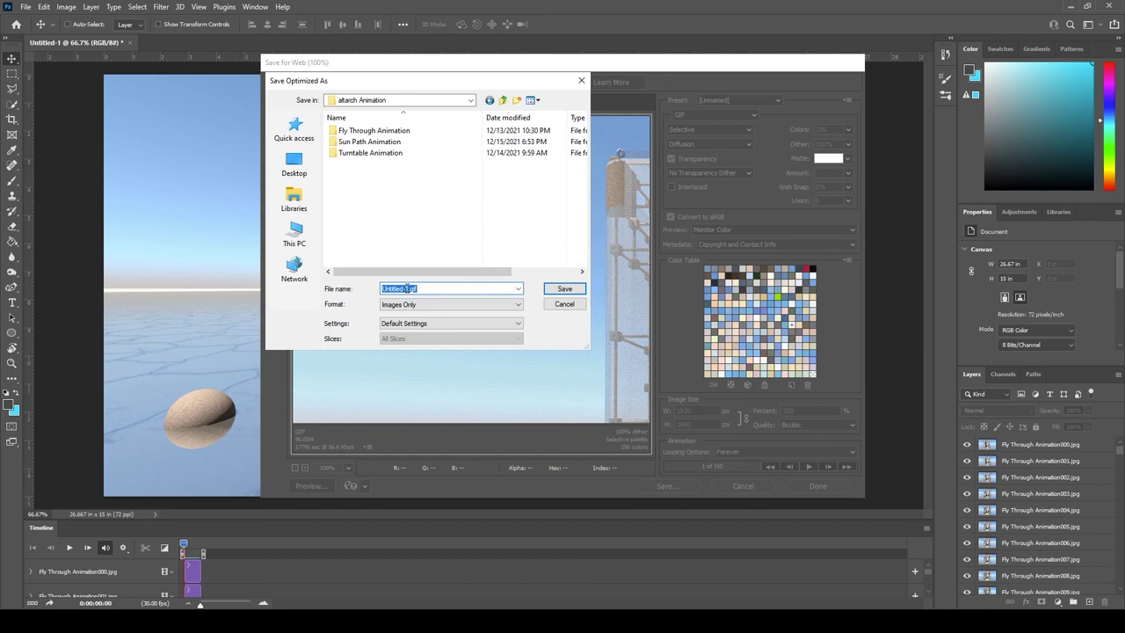
left_click_drag(407, 288, 345, 296)
type("Flythrough")
left_click(567, 290)
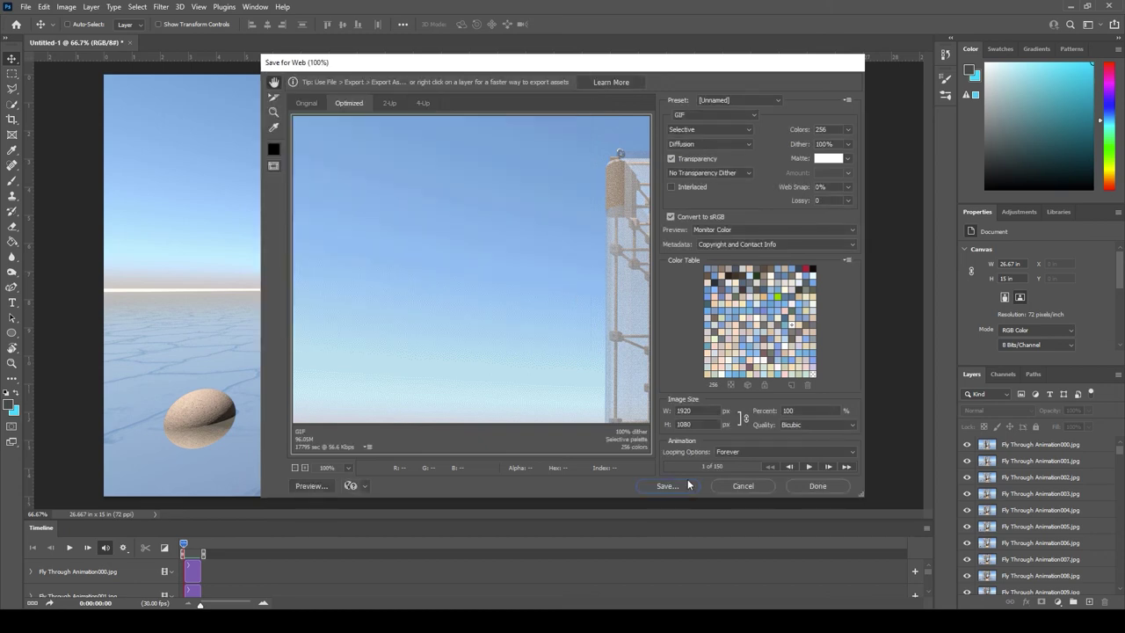